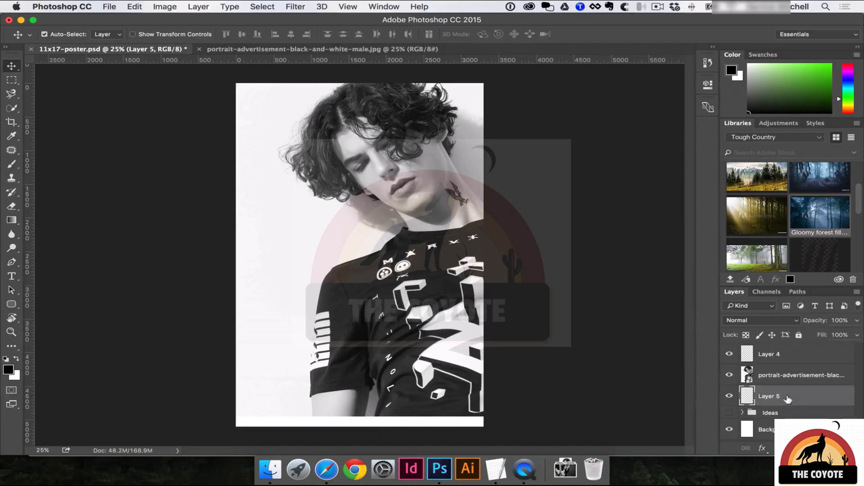
# - Delete Layer 4 and fill Layer 5, beneath the portrait, with a bright green foreground colour
pyautogui.click(789, 355)
pyautogui.press('Delete')
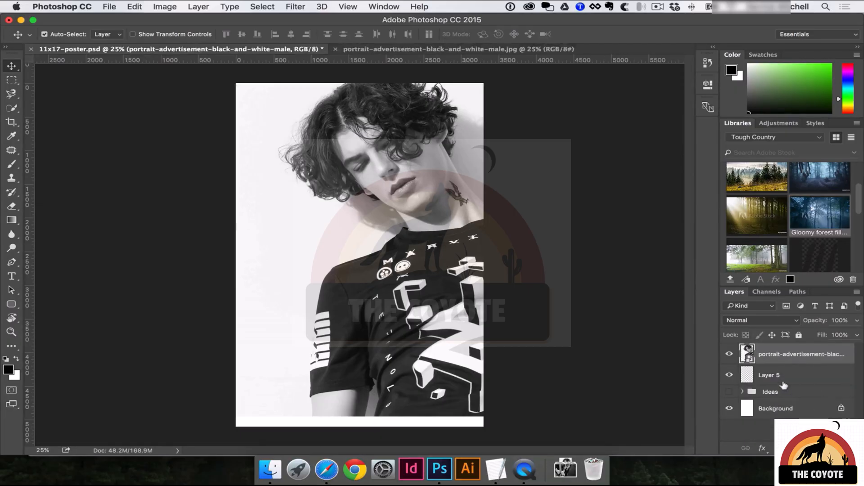
pyautogui.click(797, 374)
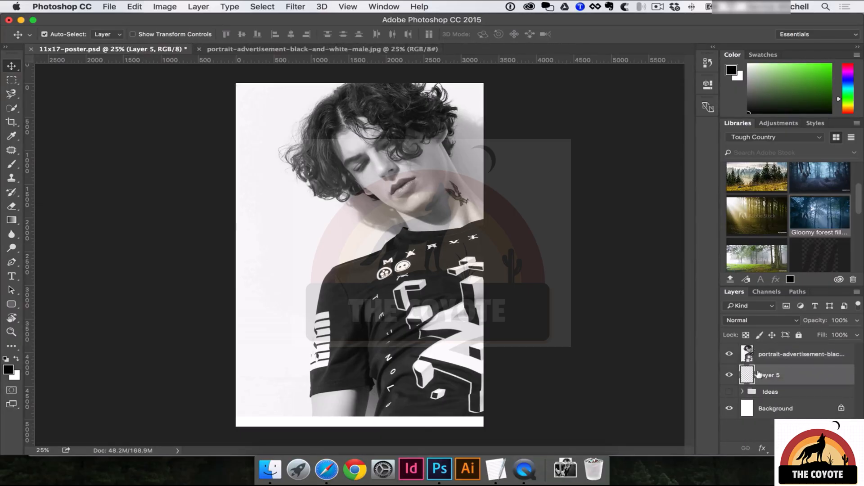
pyautogui.moveTo(804, 77); pyautogui.dragTo(820, 70)
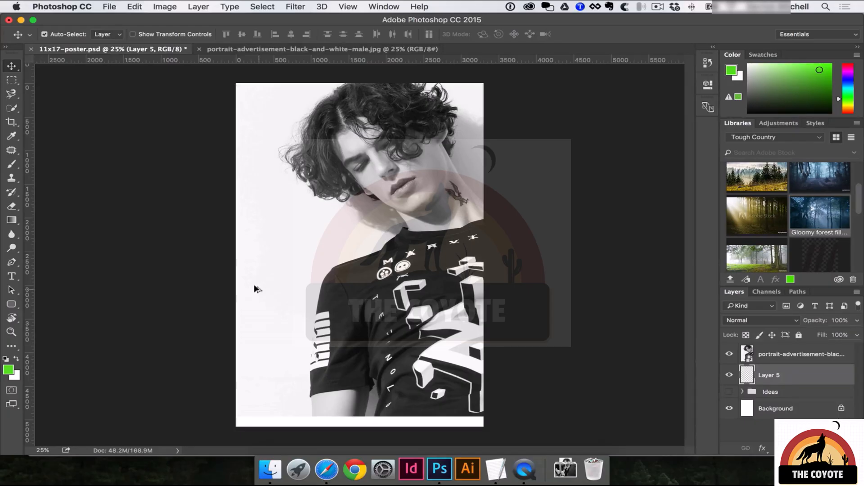
pyautogui.hotkey('alt', 'BackSpace')
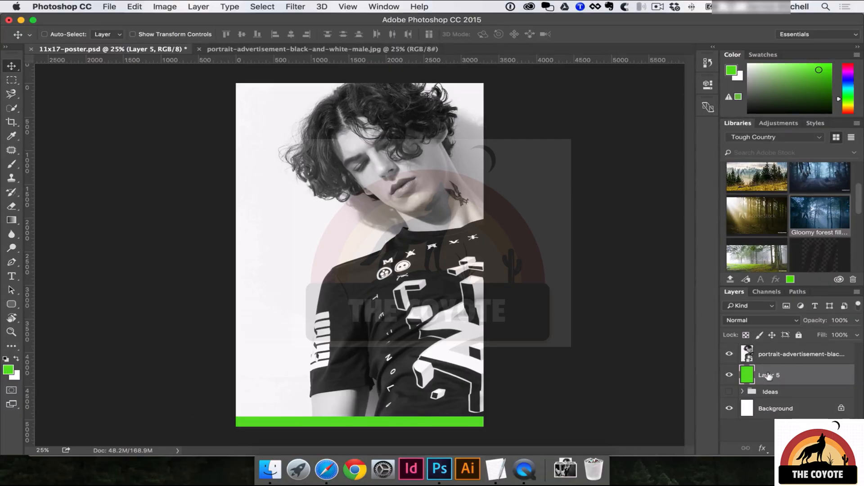
# - Fill Layer 5 with the white background colour, and refill it with the green foreground colour
pyautogui.press('super+BackSpace')
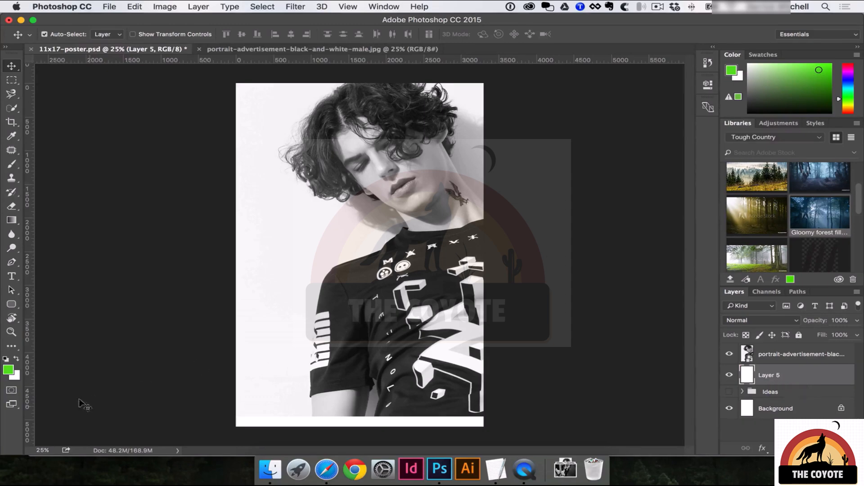
pyautogui.click(17, 379)
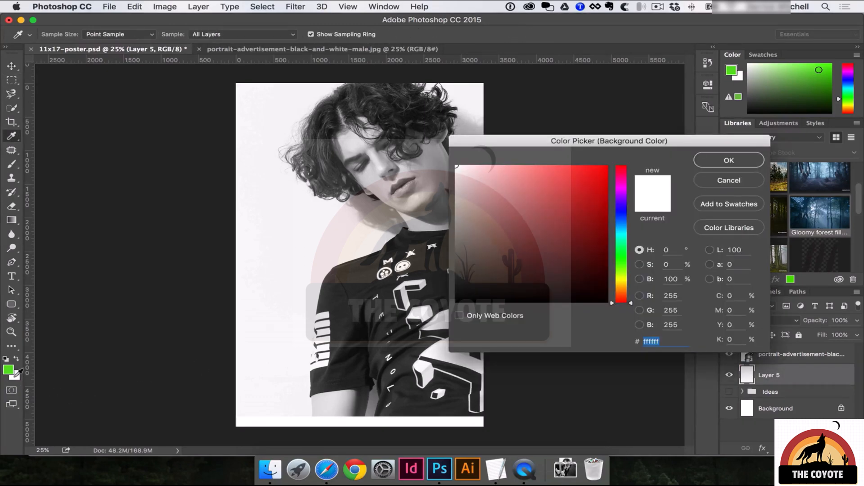
pyautogui.click(751, 185)
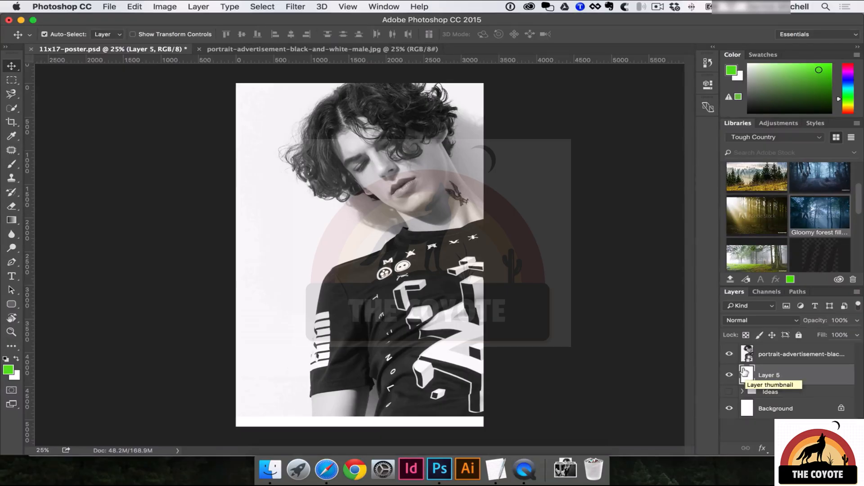
pyautogui.hotkey('alt', 'BackSpace')
# - Look up the Fill command, and temporarily hide the portrait layer to inspect the green fill beneath it
pyautogui.click(137, 7)
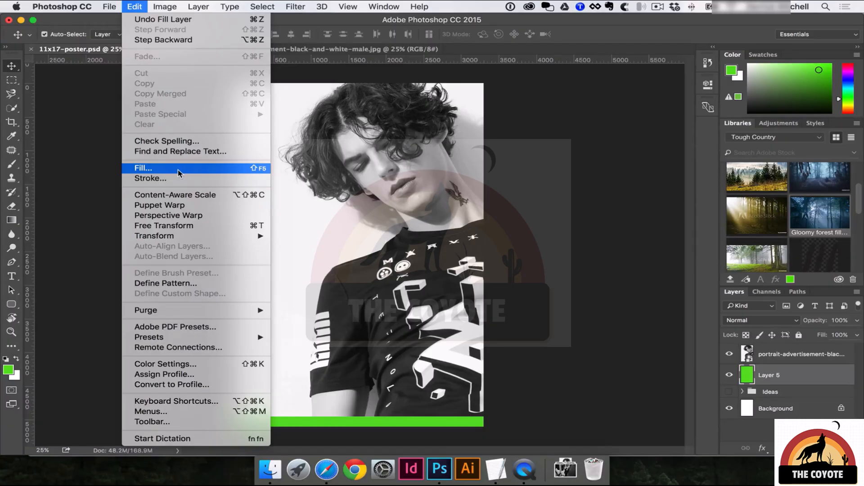
pyautogui.click(347, 211)
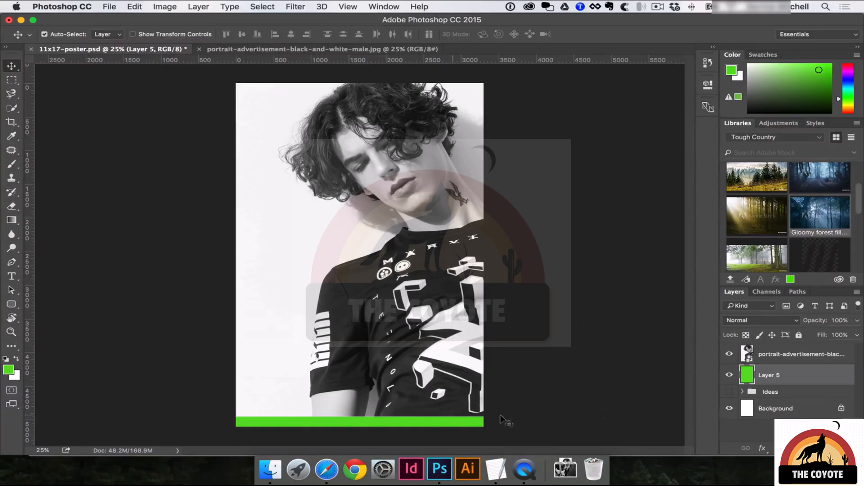
pyautogui.click(729, 354)
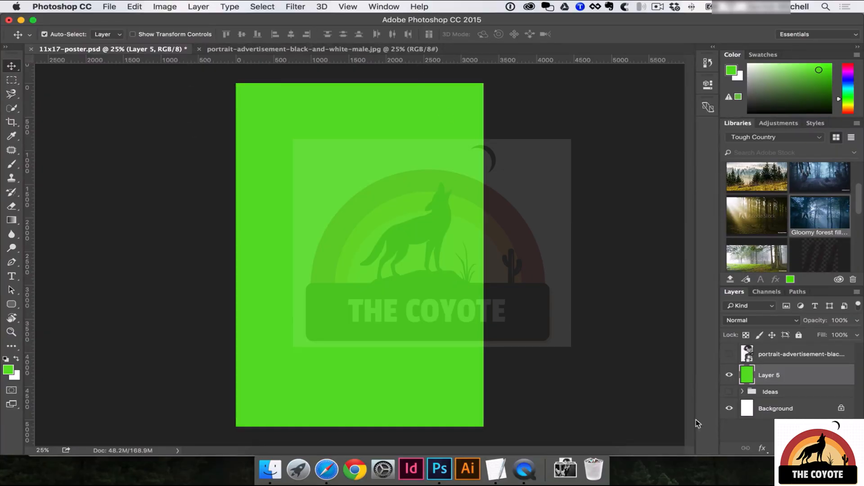
pyautogui.click(729, 354)
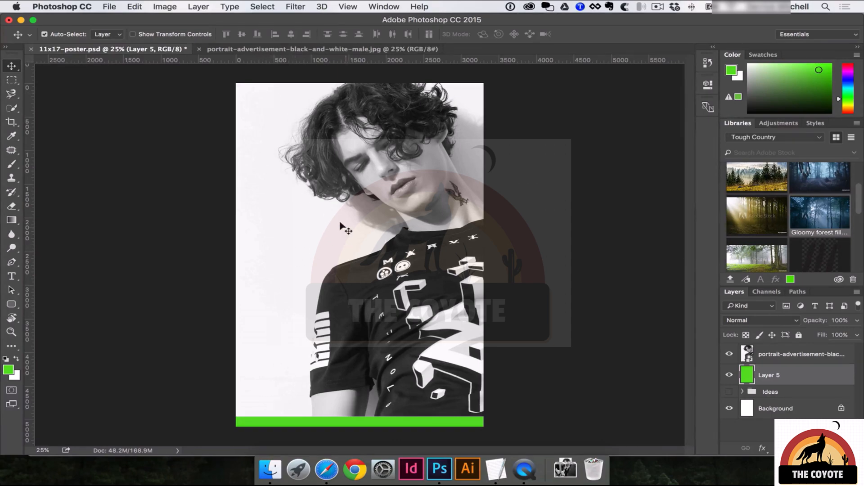
# - Try the Dissolve, Darken and Multiply blend modes on the portrait layer over the green fill
pyautogui.click(295, 219)
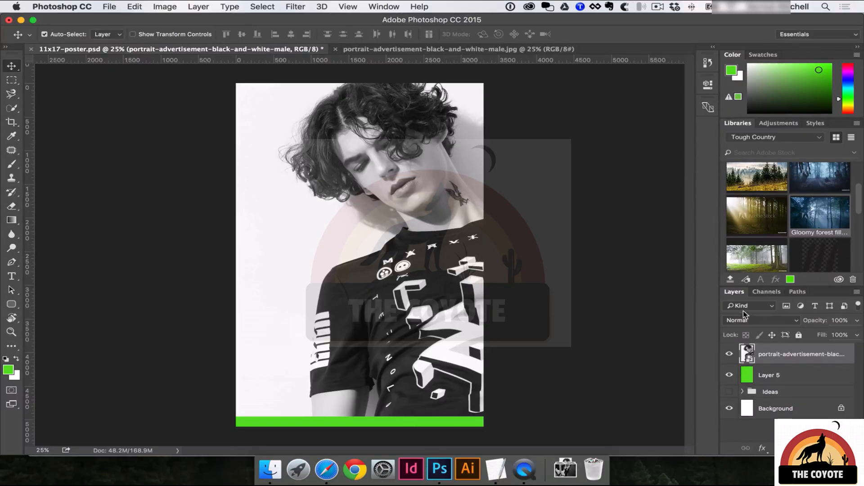
pyautogui.click(732, 324)
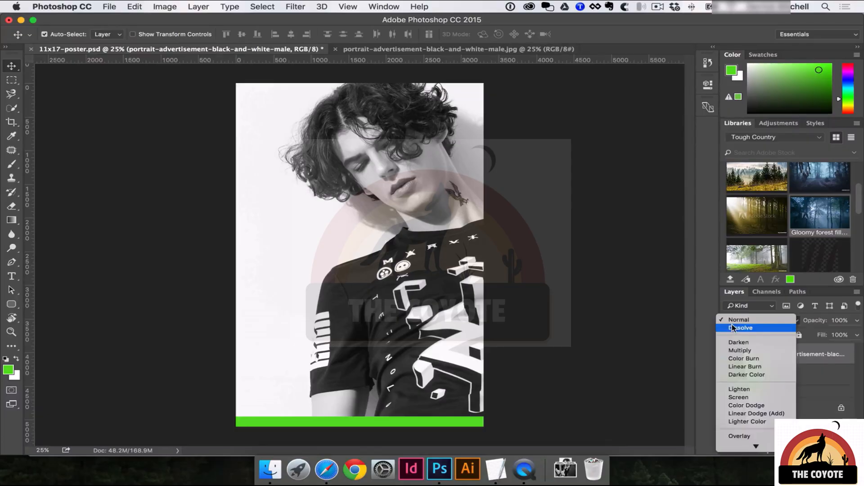
pyautogui.click(752, 326)
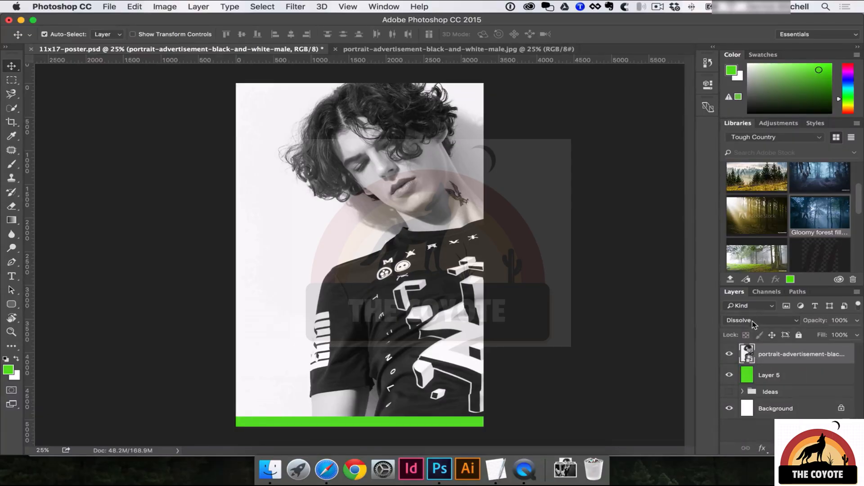
pyautogui.click(753, 322)
pyautogui.click(755, 333)
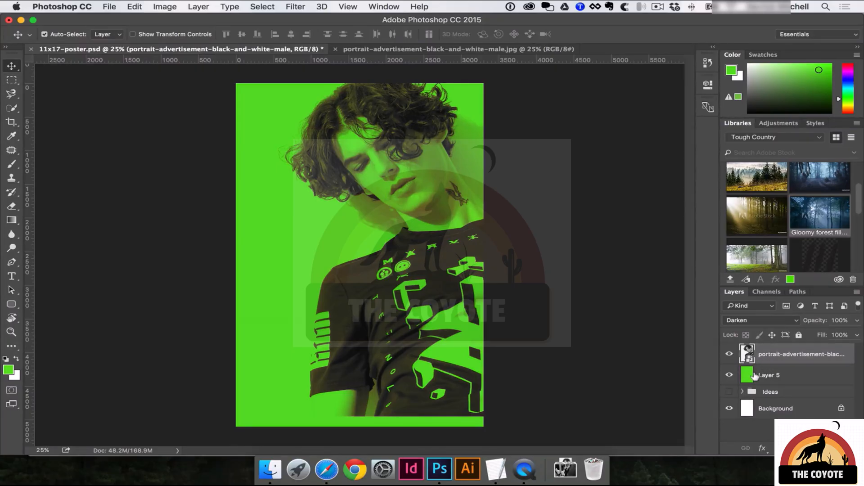
pyautogui.click(752, 321)
pyautogui.click(752, 331)
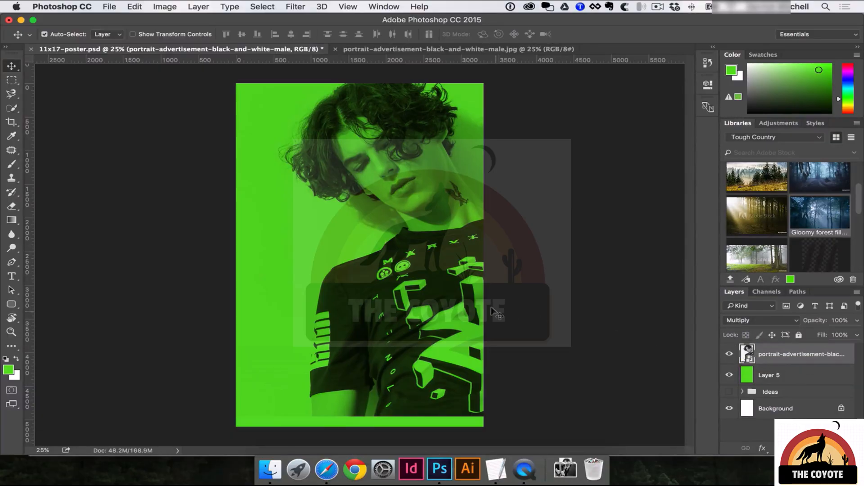
# - Choose a purple foreground colour and fill a new layer with it directly above the green Layer 5
pyautogui.click(779, 375)
pyautogui.moveTo(851, 91); pyautogui.dragTo(849, 76)
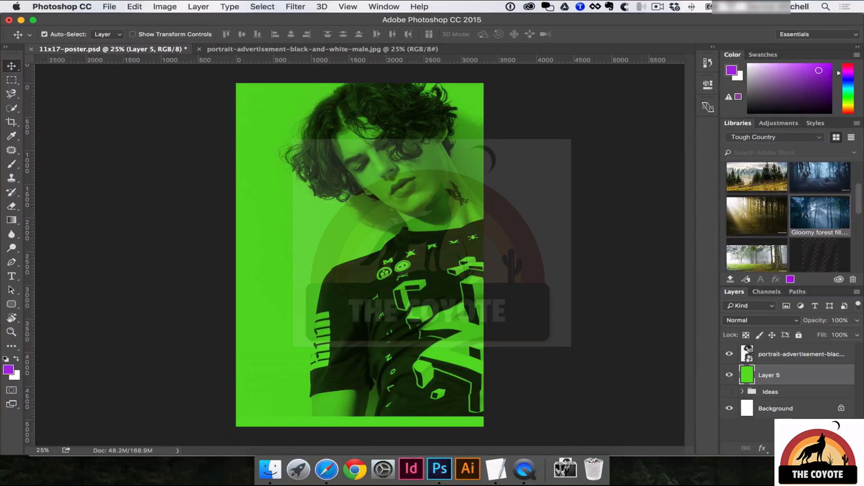
pyautogui.press('alt+shift+super+n')
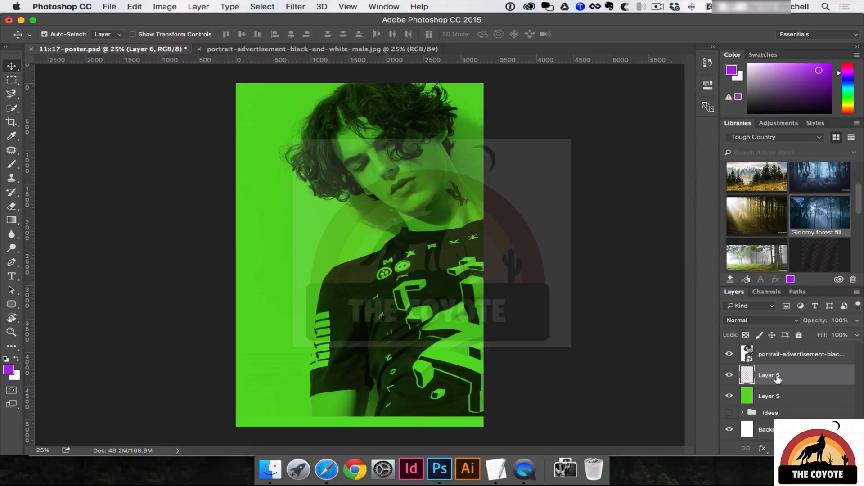
pyautogui.hotkey('alt', 'BackSpace')
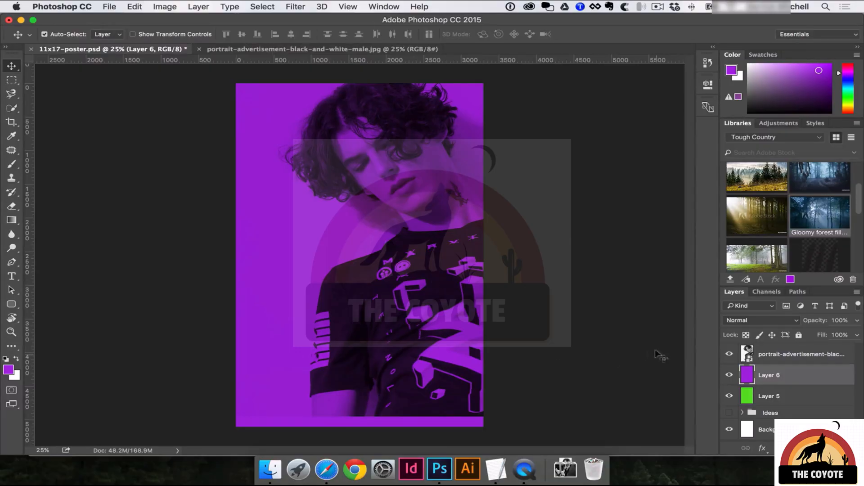
# - With the Move tool active, cycle the portrait layer's blend mode back and forth, stopping at Darker Color
pyautogui.click(768, 355)
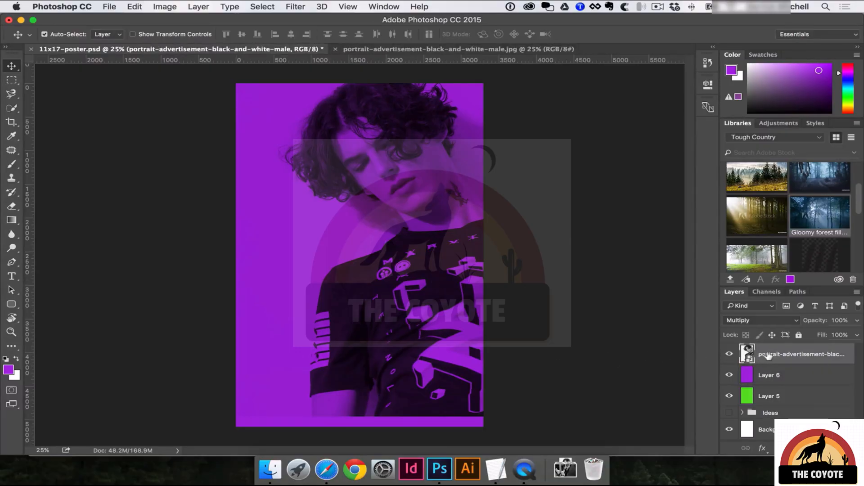
pyautogui.click(768, 323)
pyautogui.click(768, 322)
pyautogui.click(11, 66)
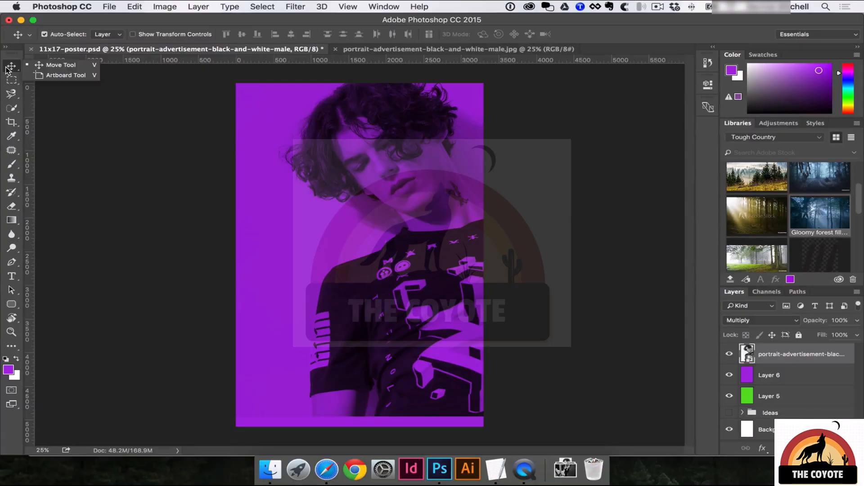
pyautogui.click(71, 67)
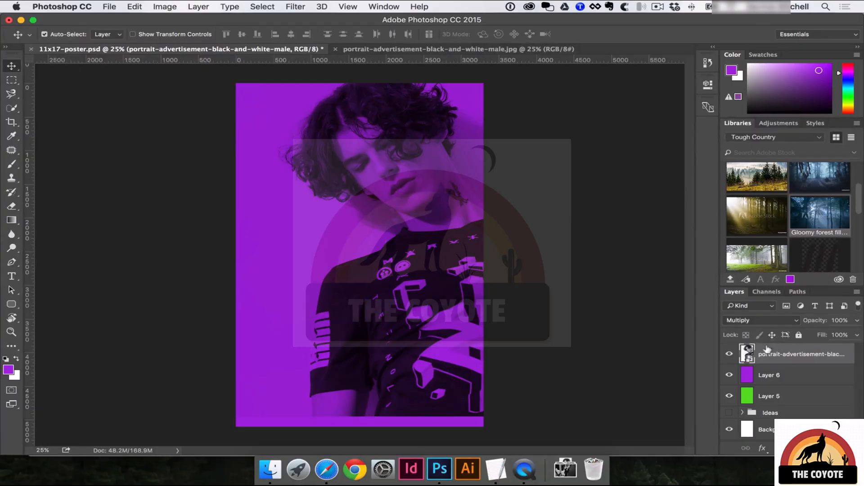
pyautogui.hotkey('shift', '+')
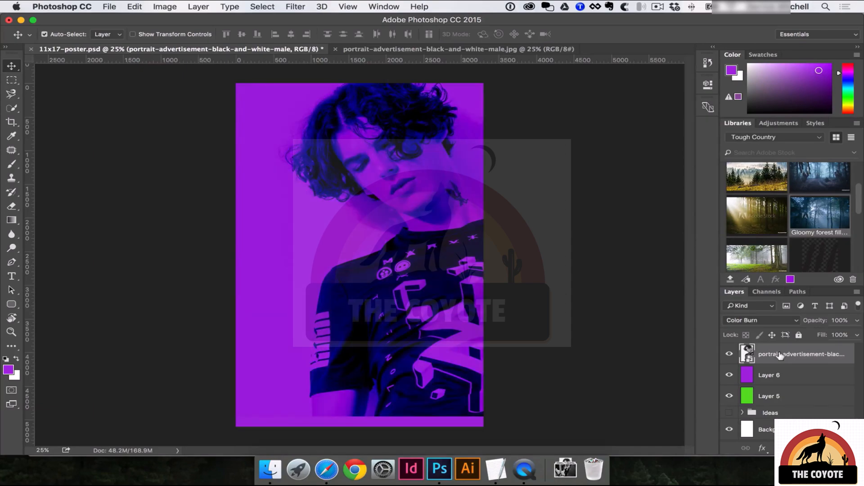
pyautogui.hotkey('shift', '+')
pyautogui.hotkey('shift', '+')
pyautogui.hotkey('shift', '-')
pyautogui.hotkey('shift', '-')
pyautogui.hotkey('shift', '-')
pyautogui.hotkey('shift', '+')
pyautogui.hotkey('shift', '+')
pyautogui.hotkey('shift', '+')
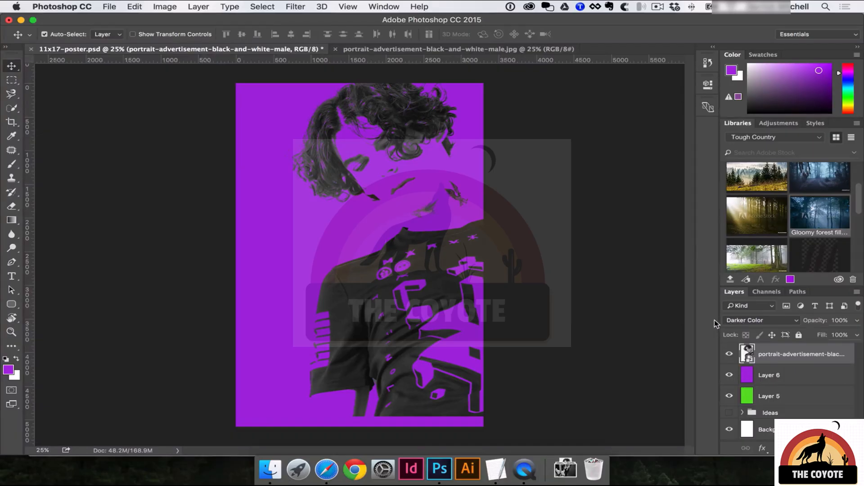
# - Advance the portrait layer's blend mode to Linear Dodge (Add) and set it to Lighter Color
pyautogui.hotkey('shift', '+')
pyautogui.hotkey('shift', '+')
pyautogui.hotkey('shift', '+')
pyautogui.hotkey('shift', '+')
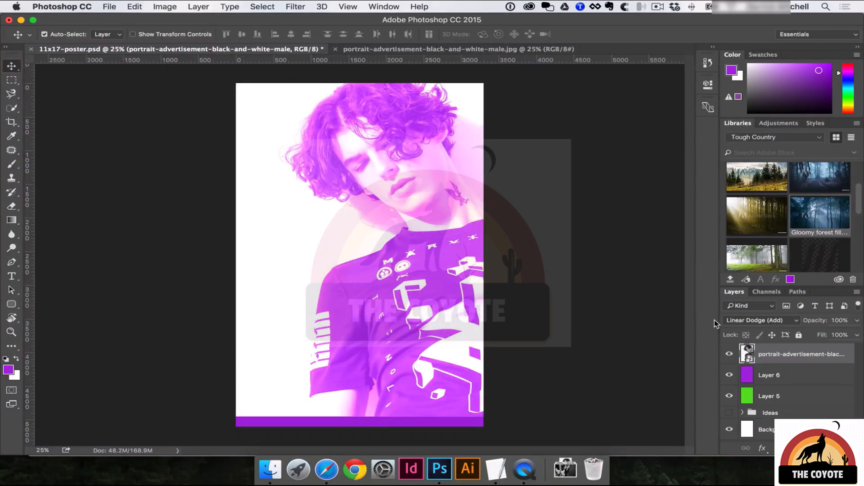
pyautogui.click(790, 321)
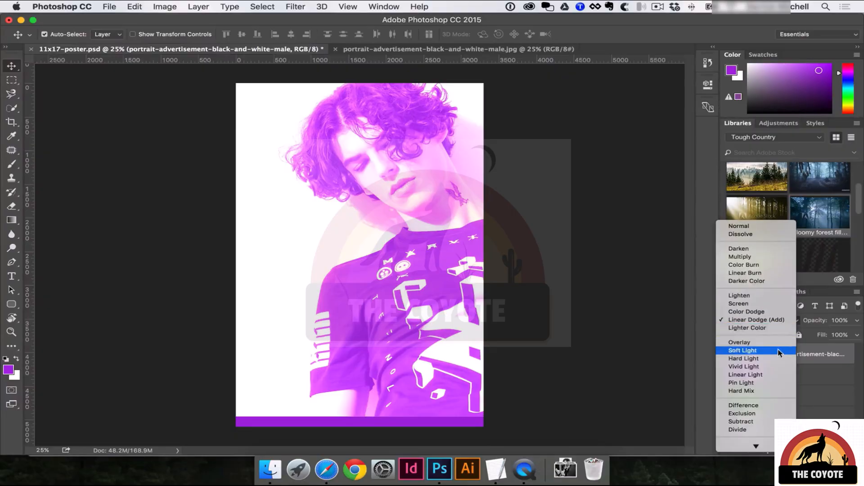
pyautogui.click(766, 328)
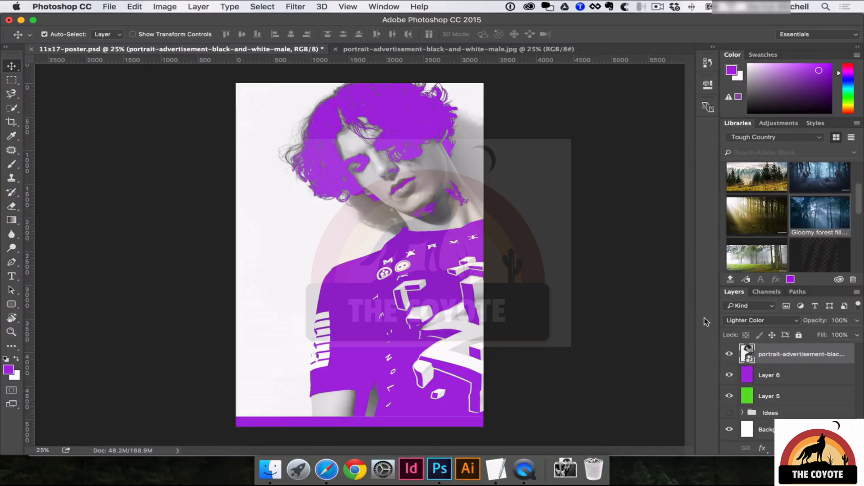
# - Cycle the portrait layer's blend mode through the remaining modes, including Soft Light, Pin Light and Divide, and return it to Normal
pyautogui.hotkey('shift', '+')
pyautogui.hotkey('shift', '+')
pyautogui.hotkey('shift', '+')
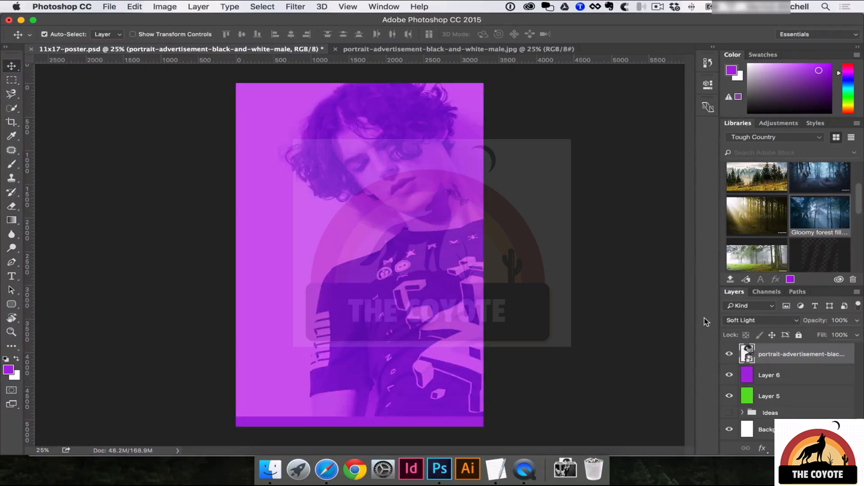
pyautogui.hotkey('shift', '+')
pyautogui.hotkey('shift', '+')
pyautogui.hotkey('shift', '+')
pyautogui.hotkey('shift', '+')
pyautogui.hotkey('shift', '+')
pyautogui.hotkey('shift', '+')
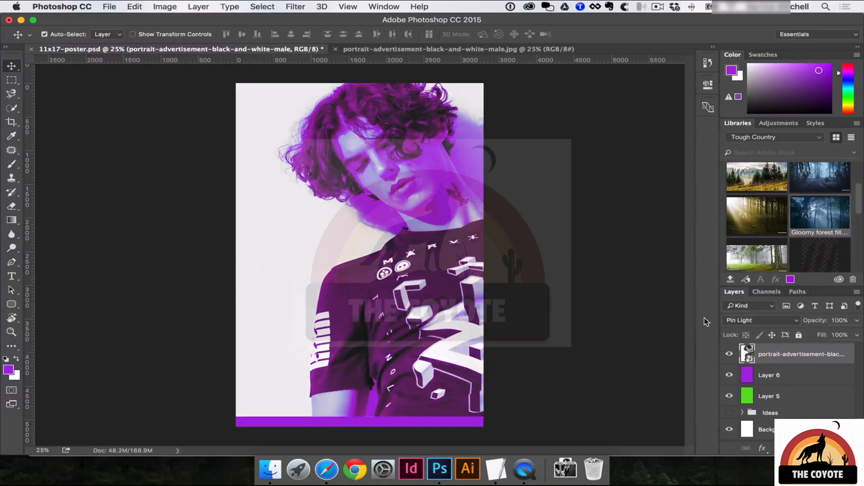
pyautogui.hotkey('shift', '+')
pyautogui.hotkey('shift', '+')
pyautogui.hotkey('shift', '+')
pyautogui.hotkey('shift', '+')
pyautogui.hotkey('shift', '+')
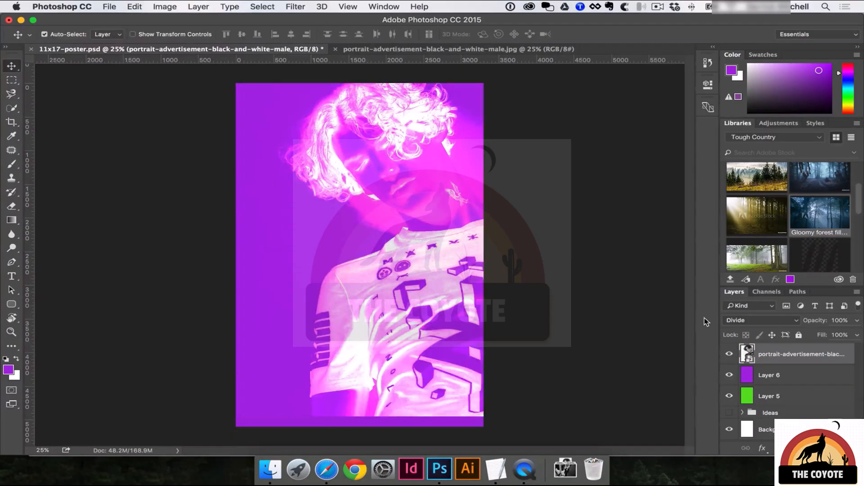
pyautogui.hotkey('shift', '+')
pyautogui.hotkey('shift', '+')
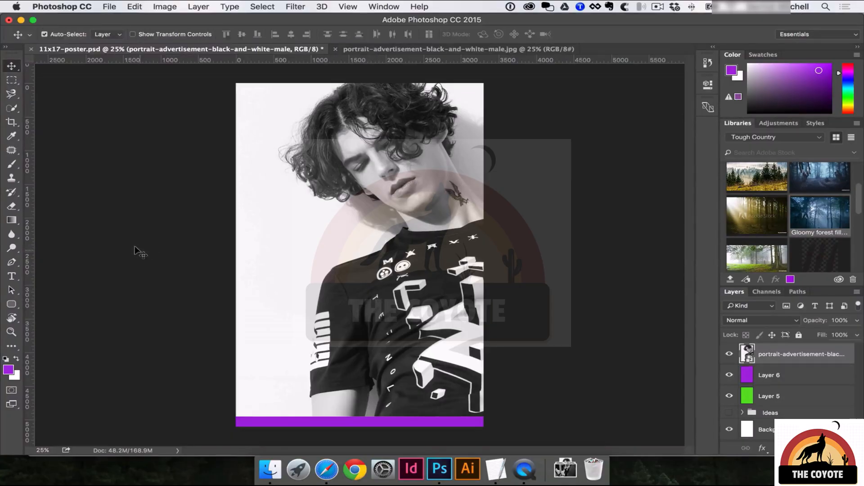
# - Outline the male figure in the portrait with the Lasso tool and copy the selection to a new layer
pyautogui.press('l')
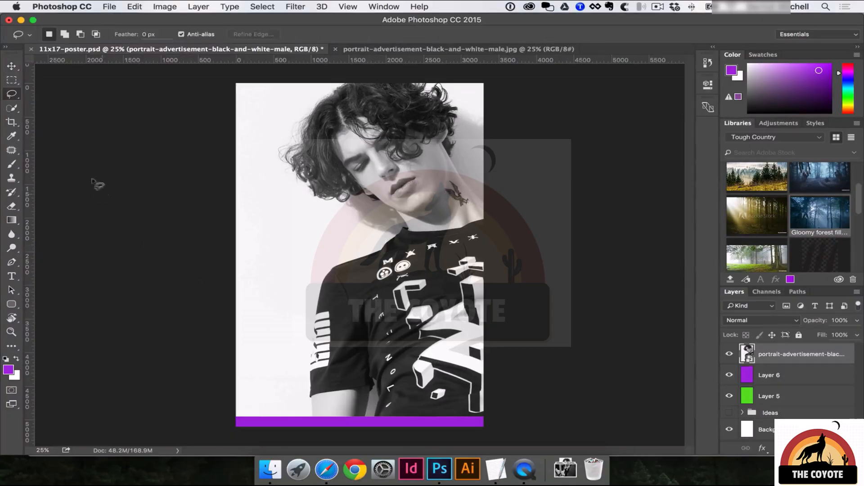
pyautogui.click(13, 95)
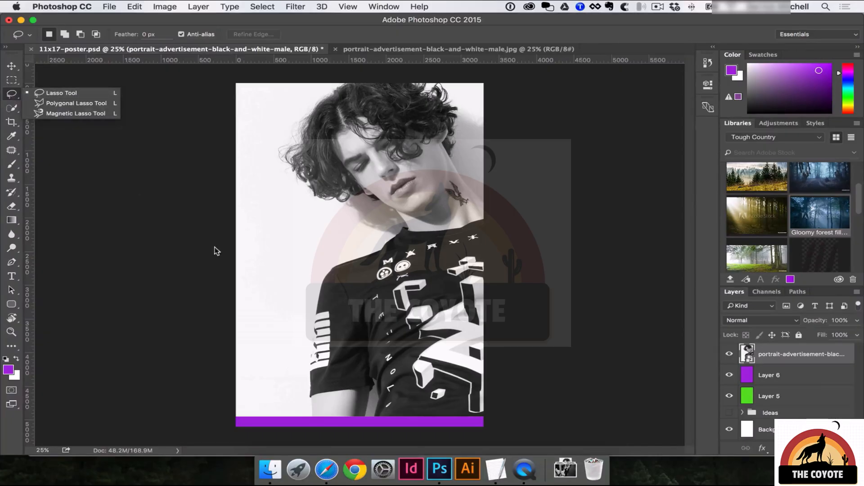
pyautogui.click(310, 415)
pyautogui.moveTo(311, 415)
pyautogui.mouseDown()
pyautogui.moveTo(308, 335)
pyautogui.moveTo(323, 275)
pyautogui.moveTo(404, 227)
pyautogui.moveTo(402, 210)
pyautogui.moveTo(376, 190)
pyautogui.moveTo(304, 173)
pyautogui.moveTo(305, 122)
pyautogui.moveTo(342, 102)
pyautogui.moveTo(385, 101)
pyautogui.moveTo(430, 124)
pyautogui.moveTo(436, 167)
pyautogui.moveTo(495, 241)
pyautogui.moveTo(497, 355)
pyautogui.moveTo(490, 421)
pyautogui.moveTo(367, 421)
pyautogui.mouseUp()
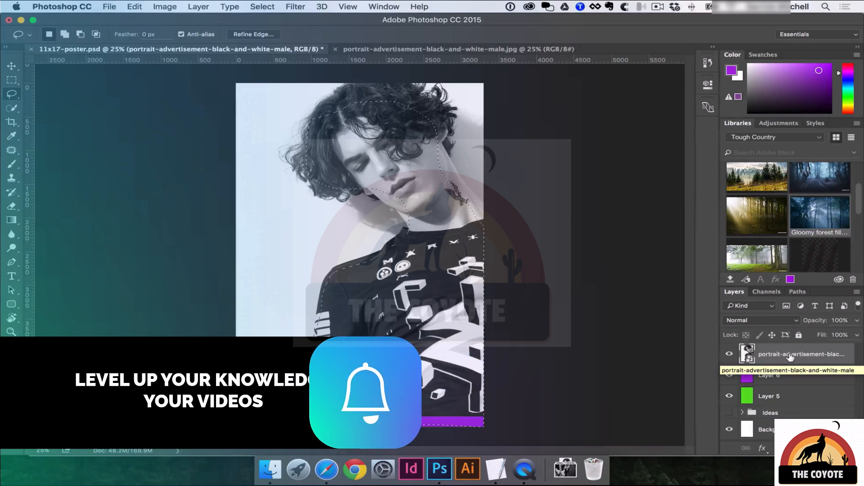
pyautogui.press('super+j')
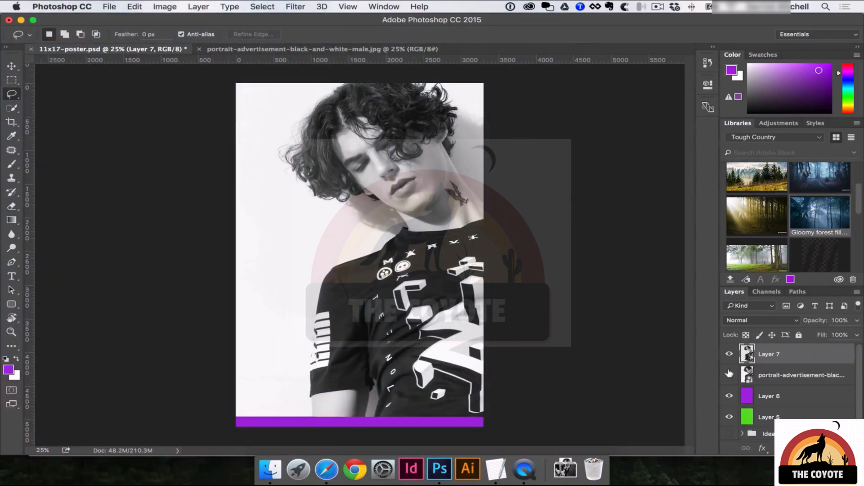
# - Hide the original portrait layer, try shifting the cut-out figure on Layer 7 sideways, and undo the move
pyautogui.click(729, 375)
pyautogui.press('v')
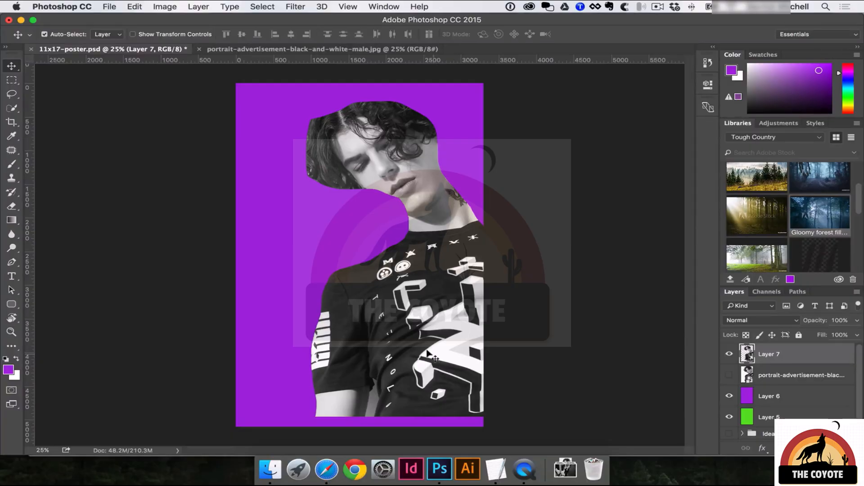
pyautogui.moveTo(431, 310); pyautogui.dragTo(357, 310)
pyautogui.press('super+z')
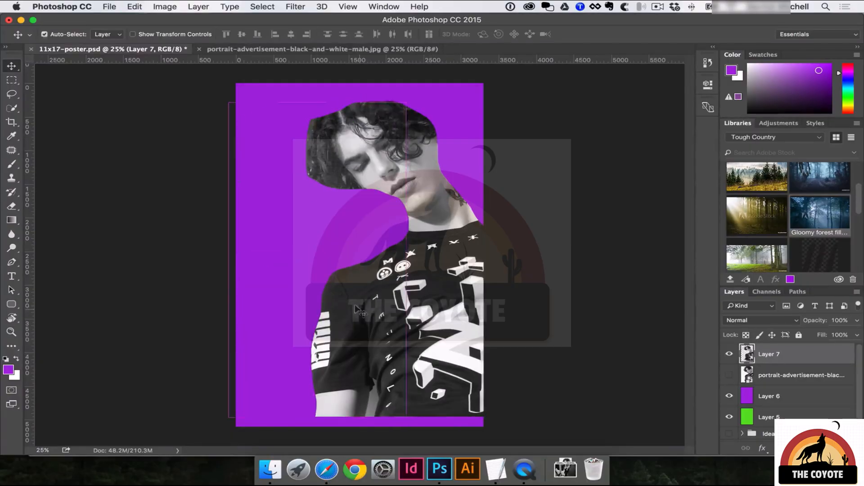
pyautogui.click(417, 219)
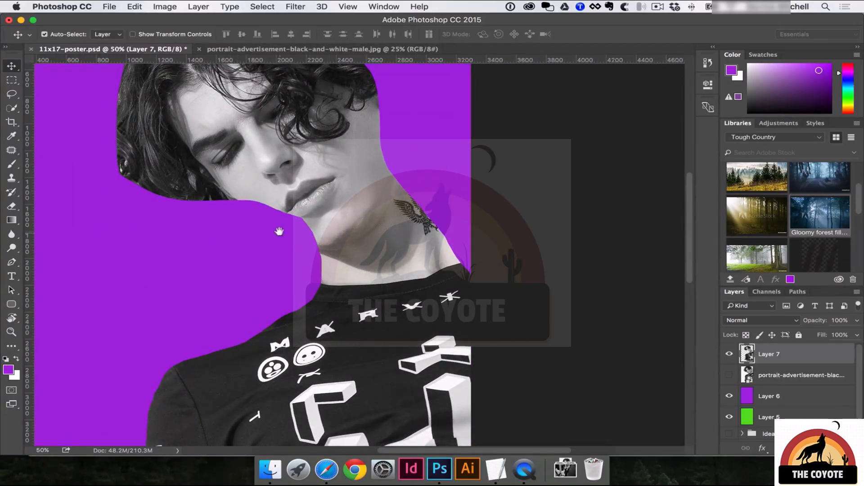
pyautogui.press('super+minus')
pyautogui.press('super+minus')
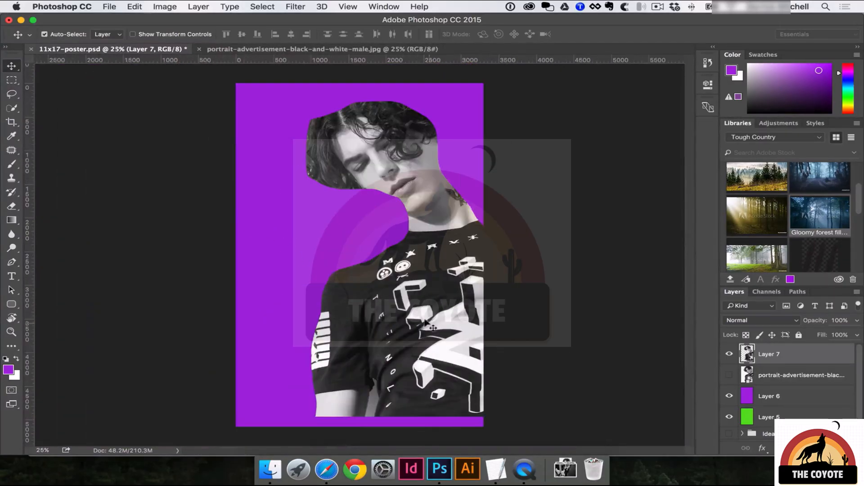
# - Show the original portrait layer and remove the cut-out Layer 7, bringing back the lasso selection around the figure
pyautogui.click(729, 354)
pyautogui.click(728, 374)
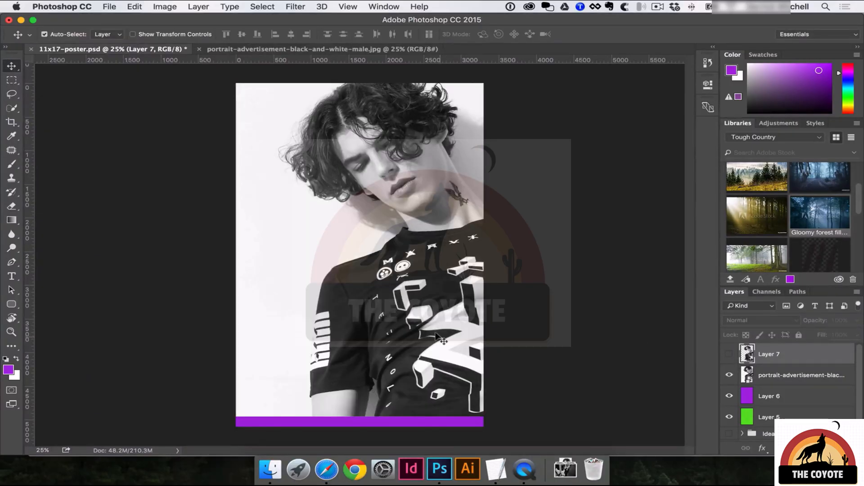
pyautogui.press('BackSpace')
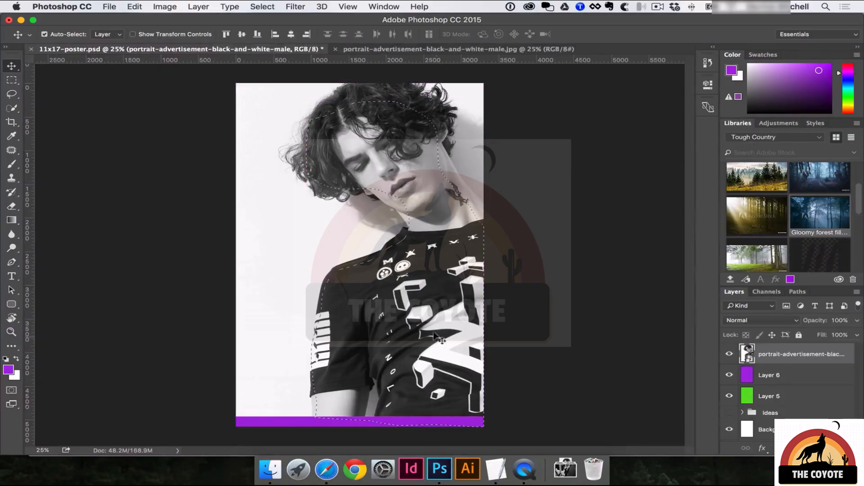
# - Add a layer mask to the portrait layer from the figure selection and make the mask active for editing
pyautogui.keyDown('super'); pyautogui.click(756, 356); pyautogui.keyUp('super')
pyautogui.click(773, 447)
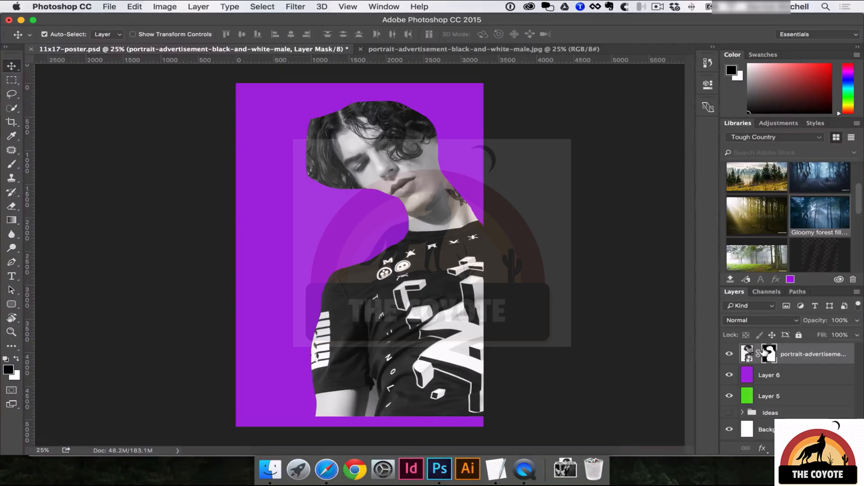
pyautogui.click(751, 355)
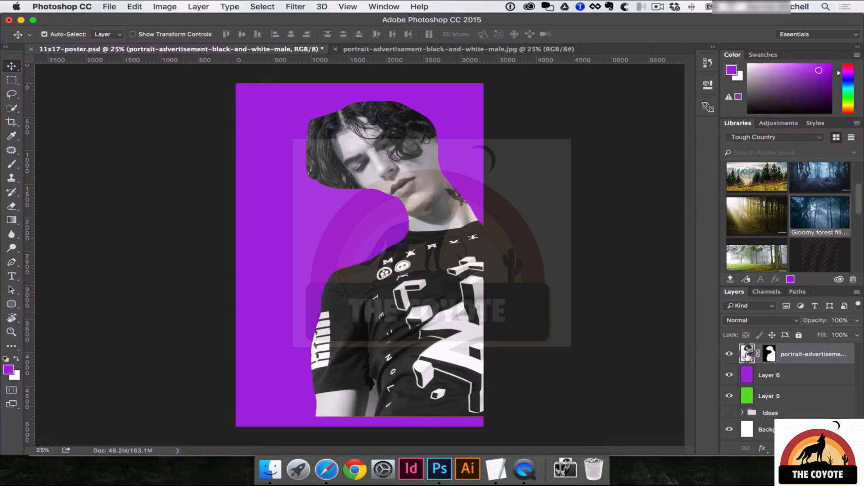
pyautogui.click(768, 355)
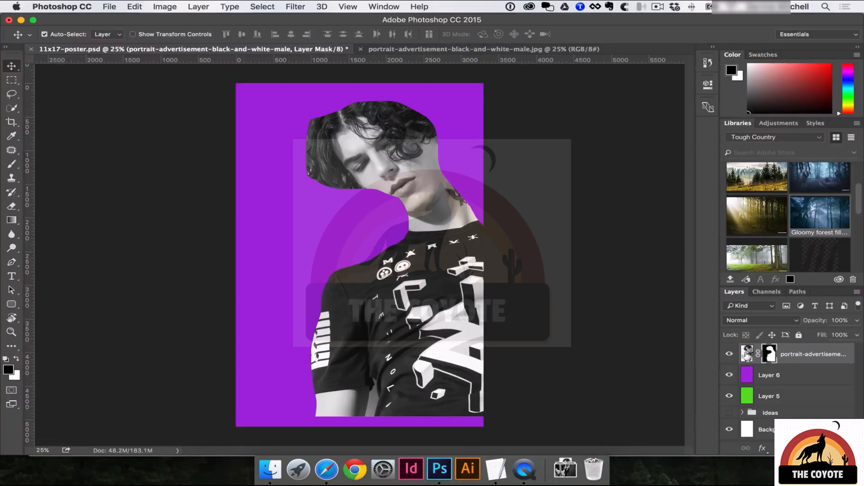
pyautogui.click(747, 354)
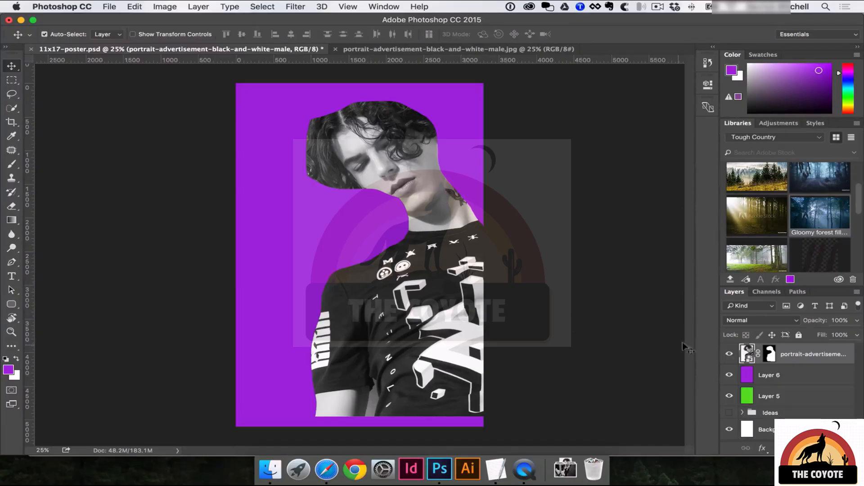
pyautogui.click(768, 355)
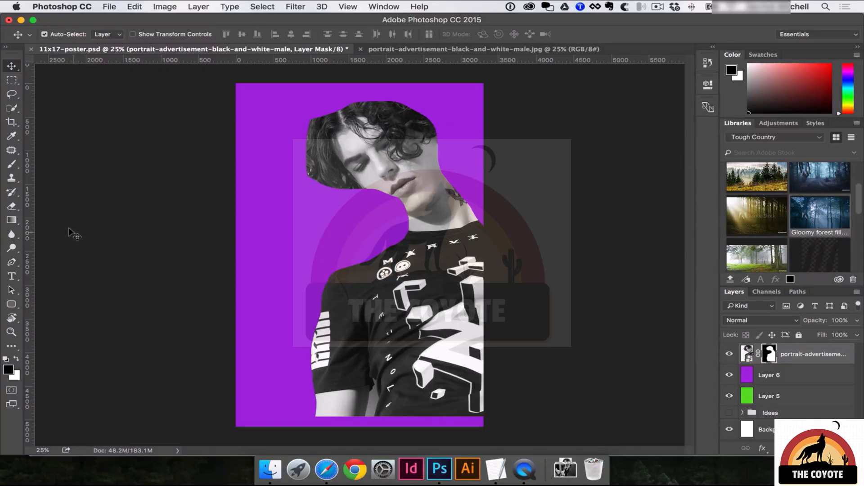
# - Set up the Brush tool with the soft round tip, 1% spacing and a size of 81 px
pyautogui.press('b')
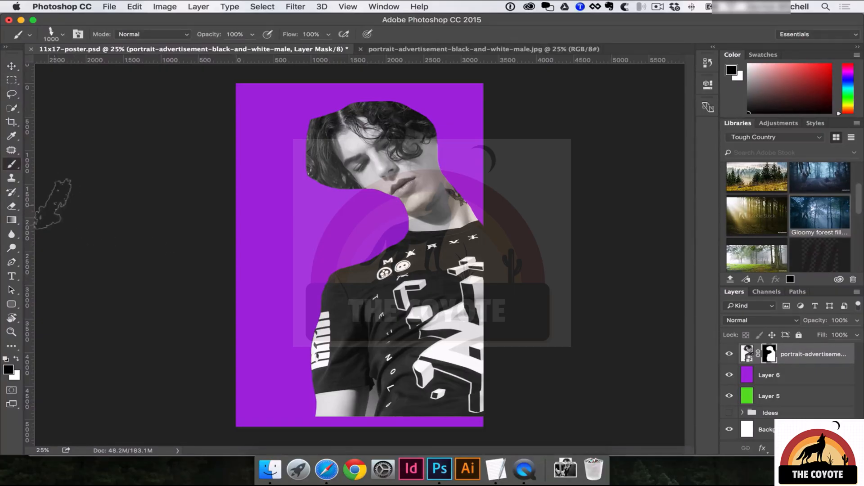
pyautogui.click(13, 166)
pyautogui.click(62, 163)
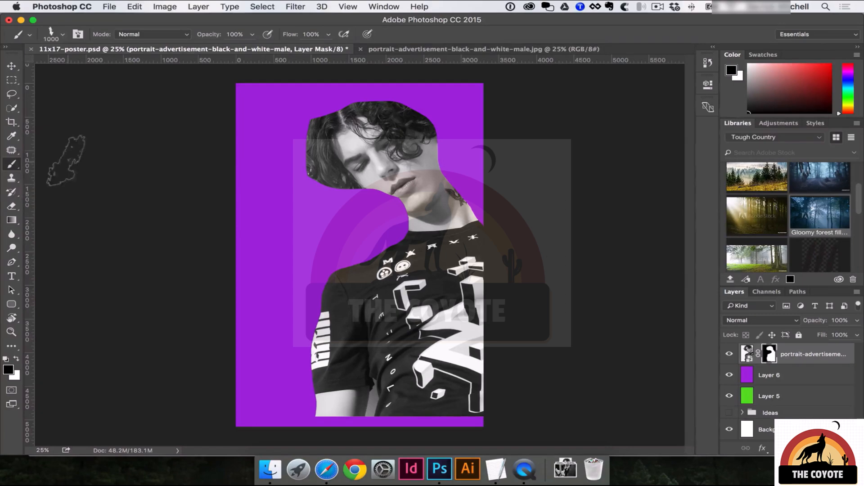
pyautogui.click(377, 7)
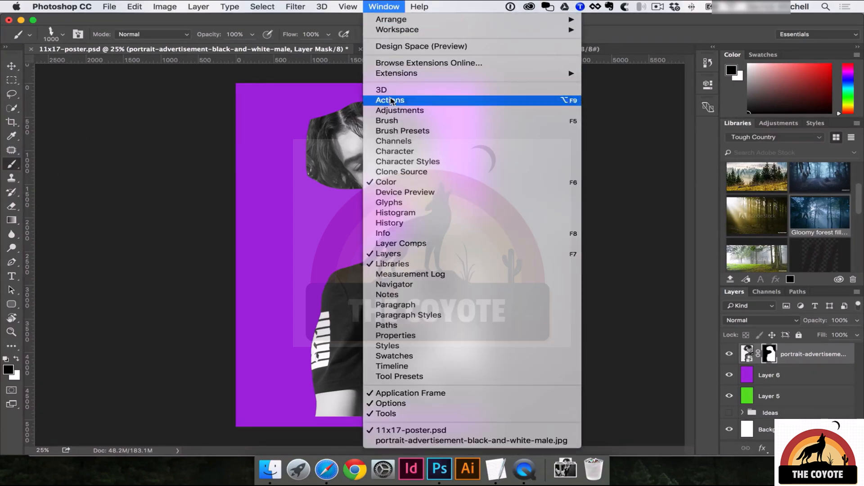
pyautogui.click(391, 124)
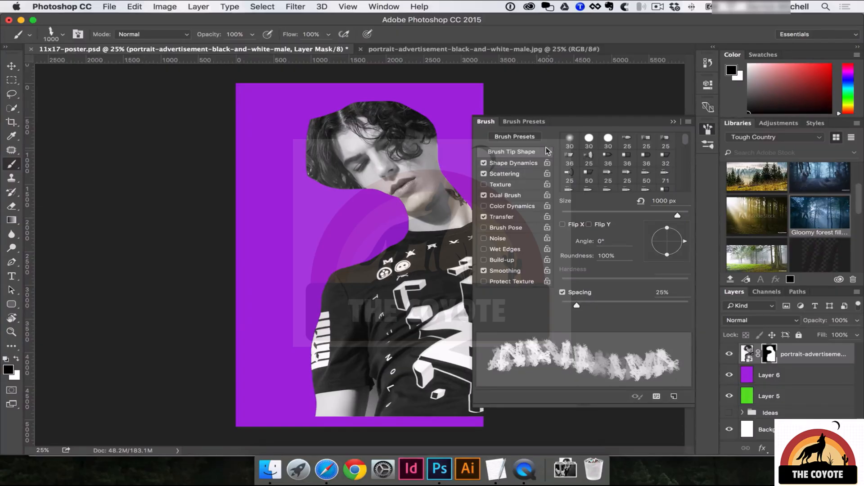
pyautogui.click(568, 140)
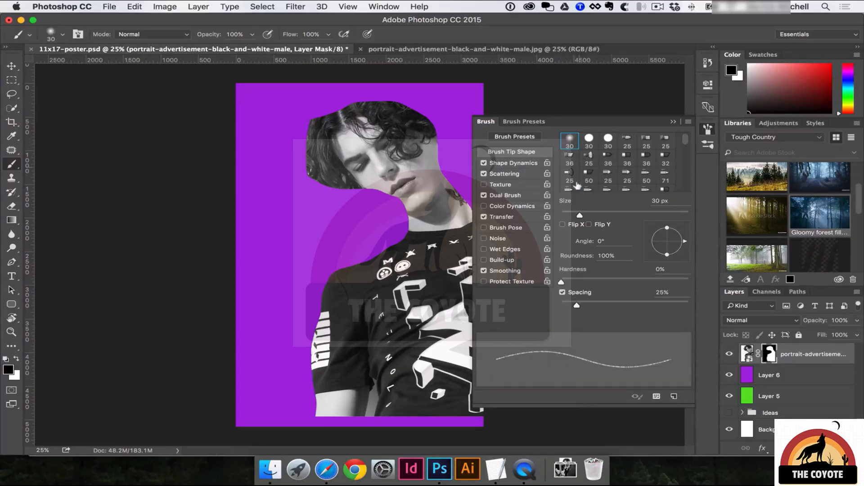
pyautogui.moveTo(568, 302); pyautogui.dragTo(545, 305)
pyautogui.moveTo(581, 217); pyautogui.dragTo(613, 217)
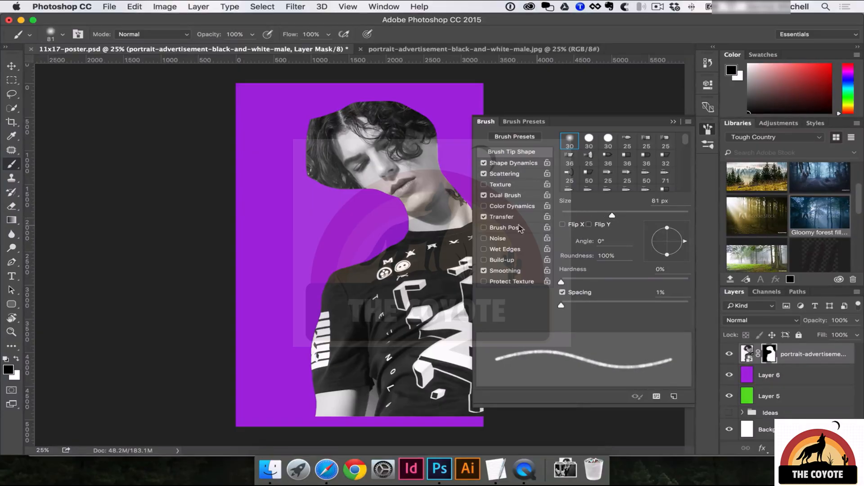
# - Turn off Scattering, Dual Brush and Transfer for the brush and close its settings
pyautogui.click(484, 195)
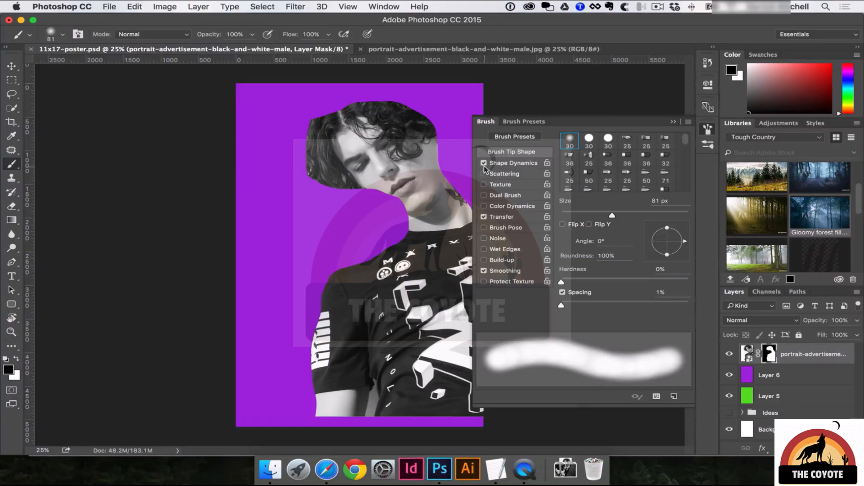
pyautogui.click(484, 217)
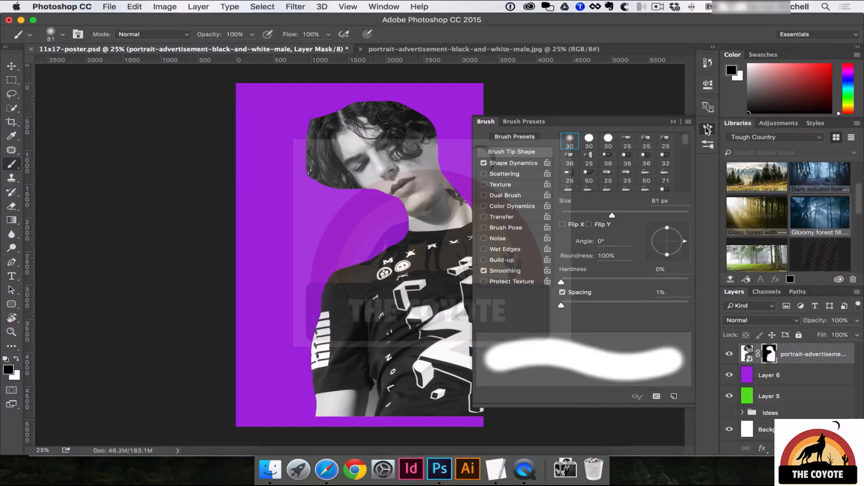
pyautogui.press('F5')
# - Paint black on the portrait's mask to hide the lower cheek edge, and paint white to reveal the hair, jaw and neck
pyautogui.hotkey('ctrl', '+')
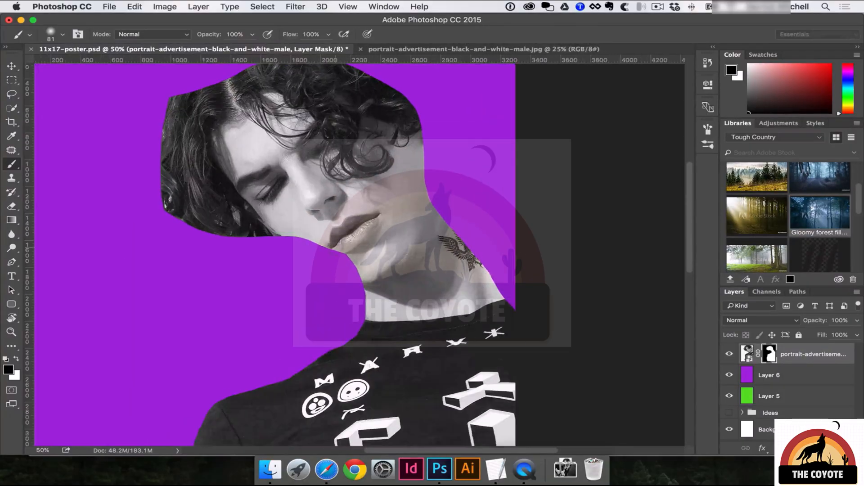
pyautogui.moveTo(274, 224)
pyautogui.mouseDown()
pyautogui.moveTo(342, 252)
pyautogui.moveTo(315, 232)
pyautogui.mouseUp()
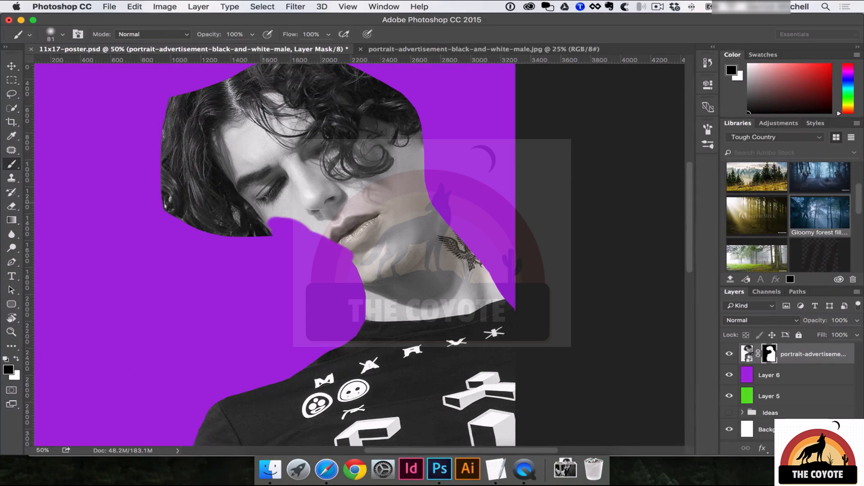
pyautogui.press('x')
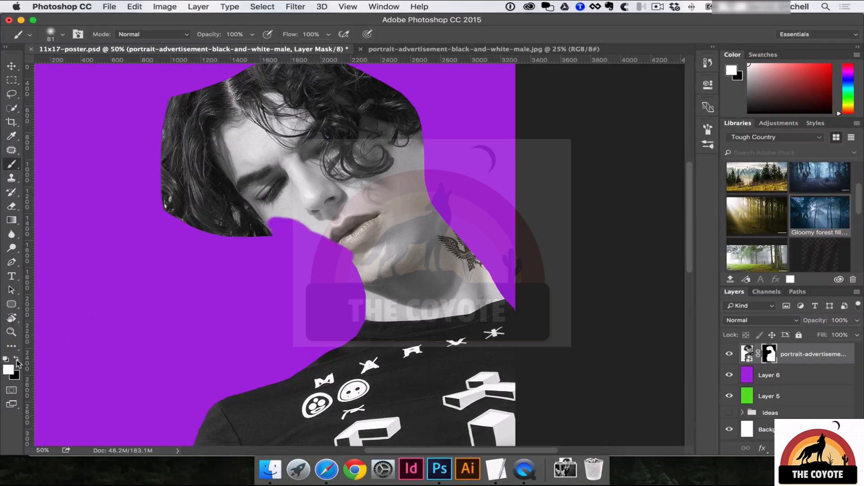
pyautogui.click(18, 360)
pyautogui.click(18, 360)
pyautogui.moveTo(275, 211)
pyautogui.mouseDown()
pyautogui.moveTo(322, 224)
pyautogui.moveTo(273, 220)
pyautogui.moveTo(327, 228)
pyautogui.moveTo(270, 235)
pyautogui.moveTo(347, 246)
pyautogui.moveTo(360, 276)
pyautogui.moveTo(324, 270)
pyautogui.moveTo(289, 240)
pyautogui.moveTo(358, 272)
pyautogui.mouseUp()
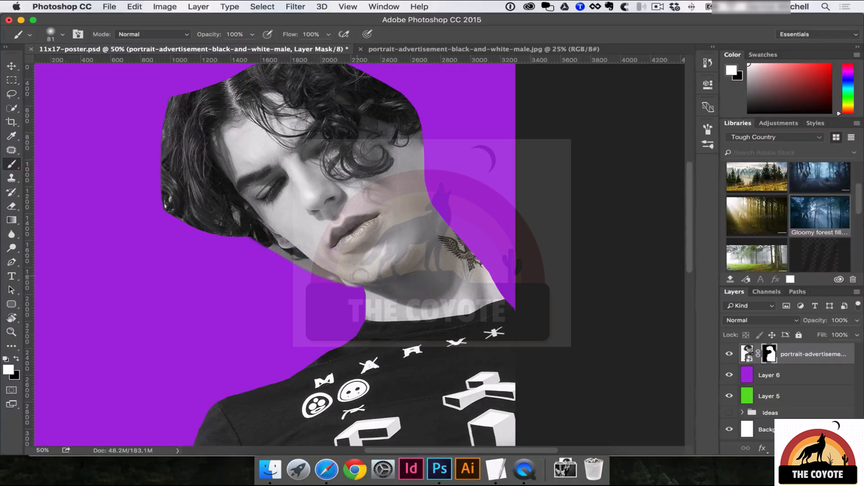
pyautogui.moveTo(234, 246)
pyautogui.mouseDown()
pyautogui.moveTo(270, 250)
pyautogui.moveTo(349, 288)
pyautogui.moveTo(362, 273)
pyautogui.mouseUp()
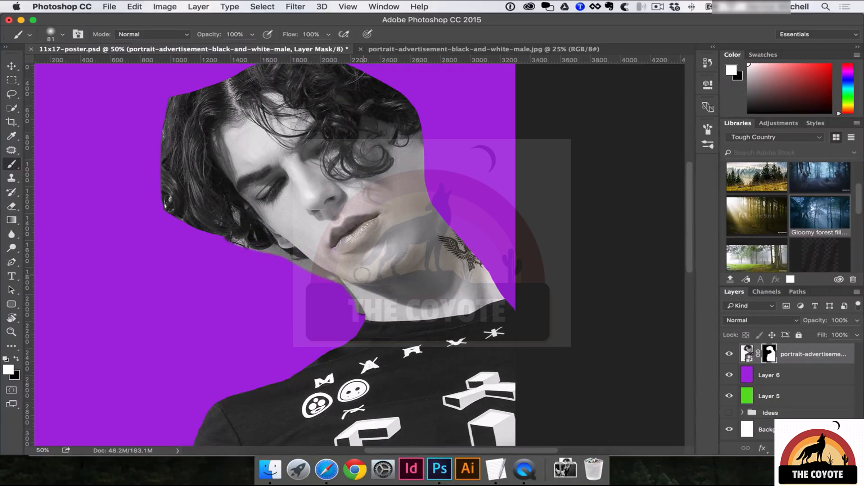
# - Paint black on the portrait's mask to hide the grey background beside the chin, neck and collar
pyautogui.scroll(3, 362, 324)
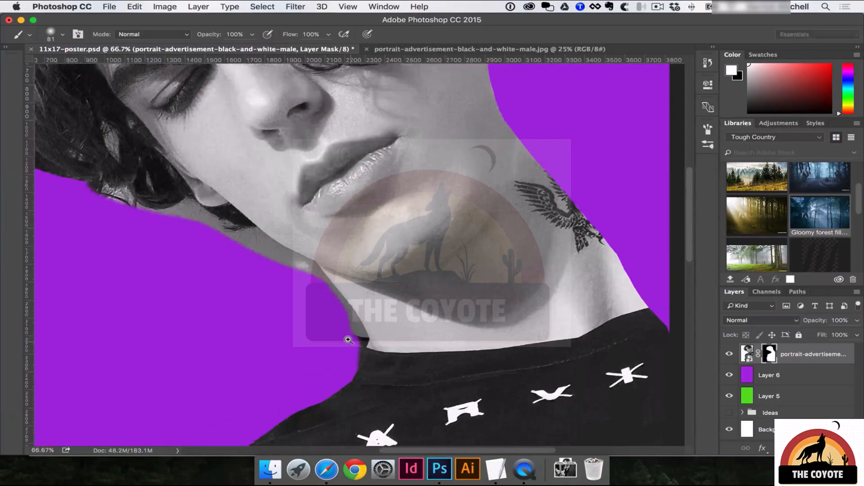
pyautogui.press('x')
pyautogui.moveTo(245, 209)
pyautogui.mouseDown()
pyautogui.moveTo(258, 206)
pyautogui.moveTo(288, 235)
pyautogui.moveTo(374, 333)
pyautogui.moveTo(344, 357)
pyautogui.mouseUp()
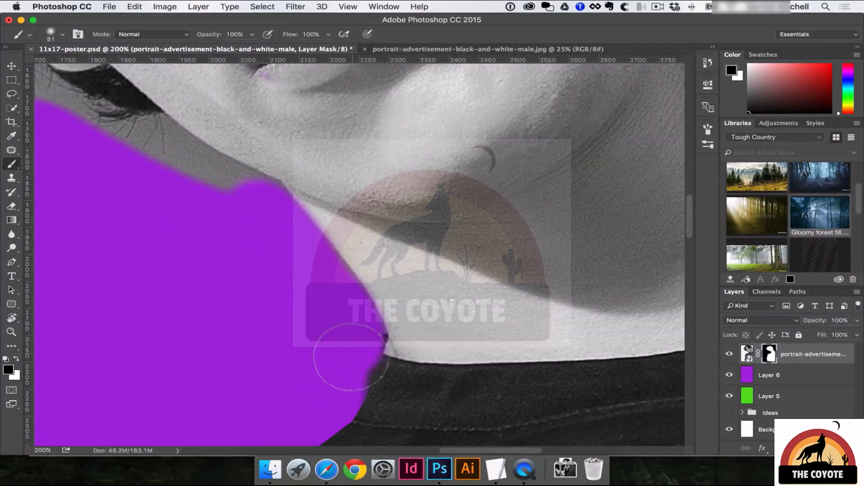
pyautogui.keyDown('alt'); pyautogui.click(356, 336); pyautogui.keyUp('alt')
pyautogui.keyDown('alt'); pyautogui.click(356, 336); pyautogui.keyUp('alt')
pyautogui.keyDown('alt'); pyautogui.click(355, 336); pyautogui.keyUp('alt')
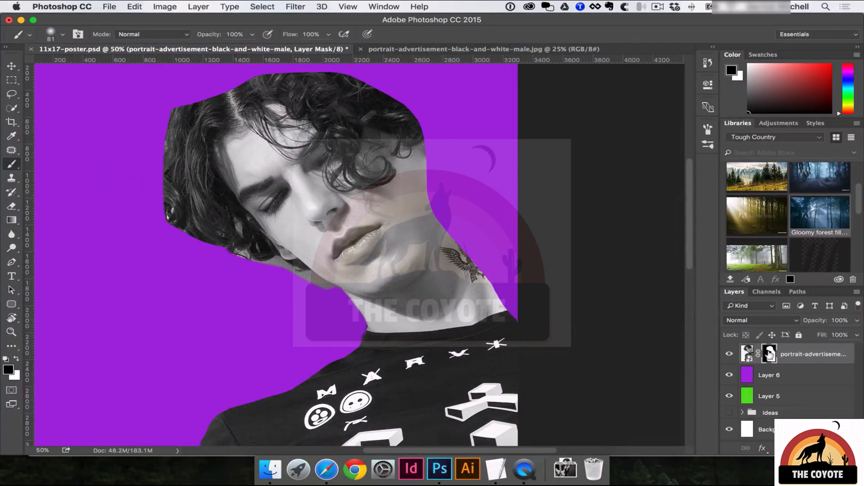
# - Switch the portrait's layer mask off and on to compare, and delete the mask
pyautogui.keyDown('shift'); pyautogui.click(771, 355); pyautogui.keyUp('shift')
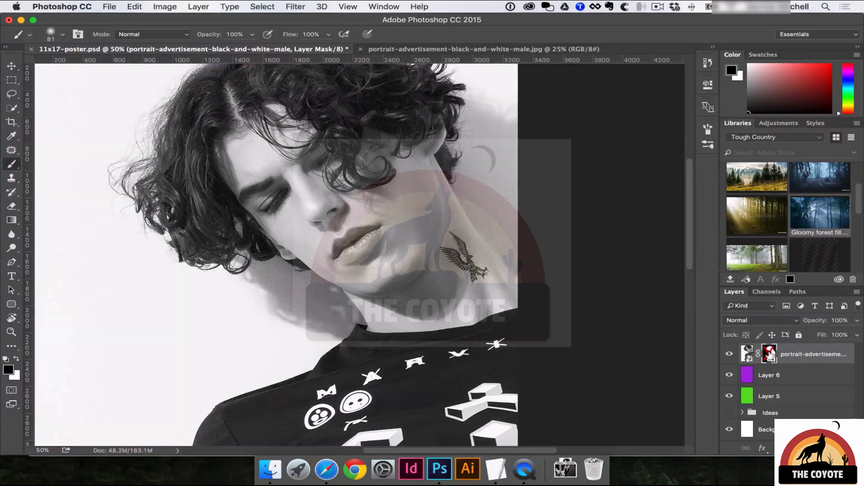
pyautogui.keyDown('shift'); pyautogui.click(772, 356); pyautogui.keyUp('shift')
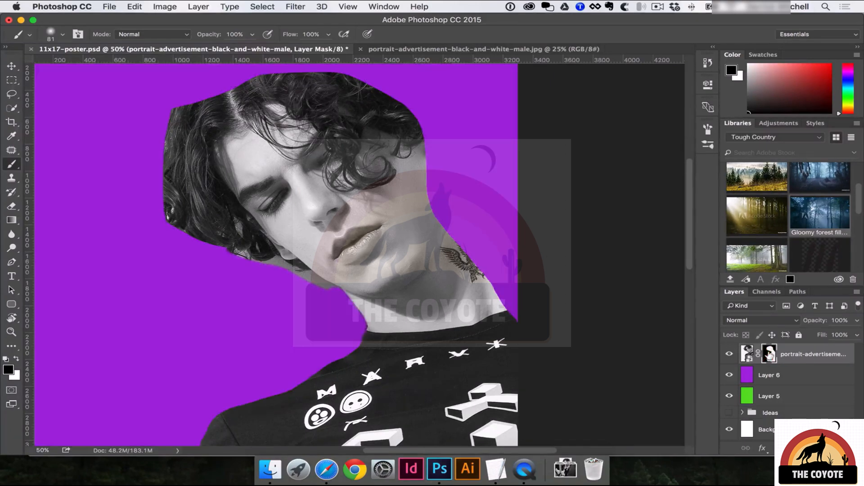
pyautogui.moveTo(771, 354); pyautogui.dragTo(842, 412)
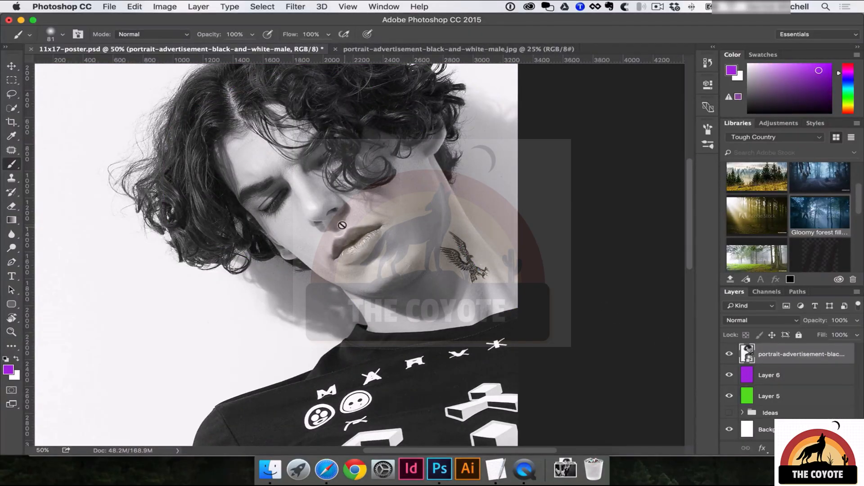
# - Switch between the Quick Selection and Magic Wand tools, ending with the Quick Selection tool active for the portrait layer
pyautogui.press('v')
pyautogui.press('super+minus')
pyautogui.moveTo(342, 225); pyautogui.dragTo(392, 209)
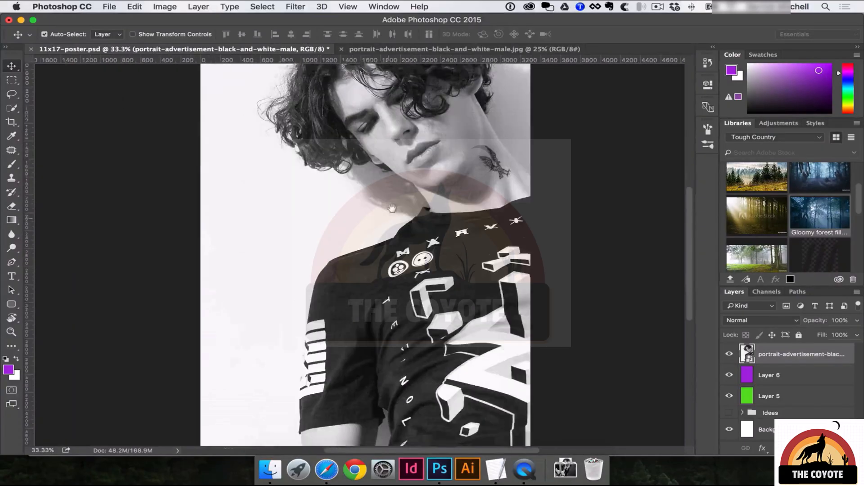
pyautogui.press('w')
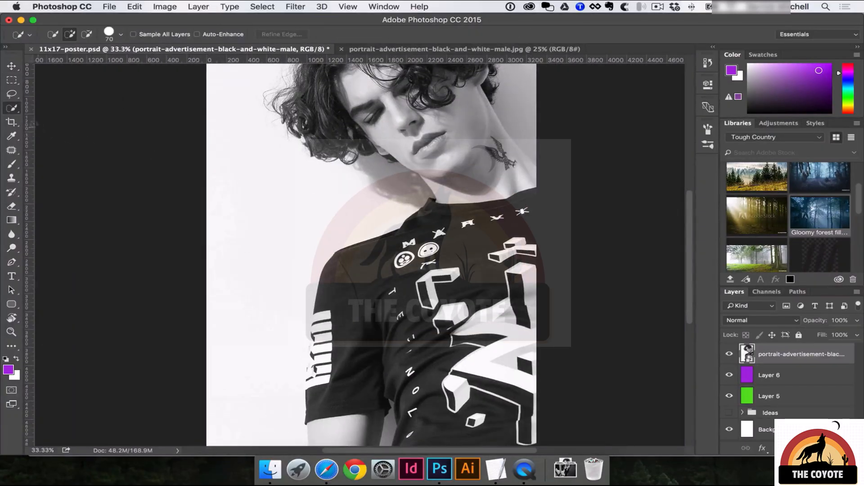
pyautogui.rightClick(12, 110)
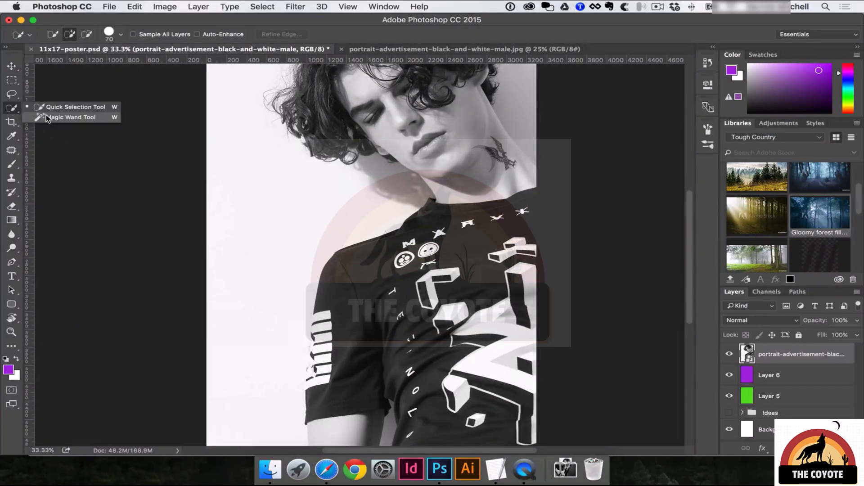
pyautogui.click(67, 117)
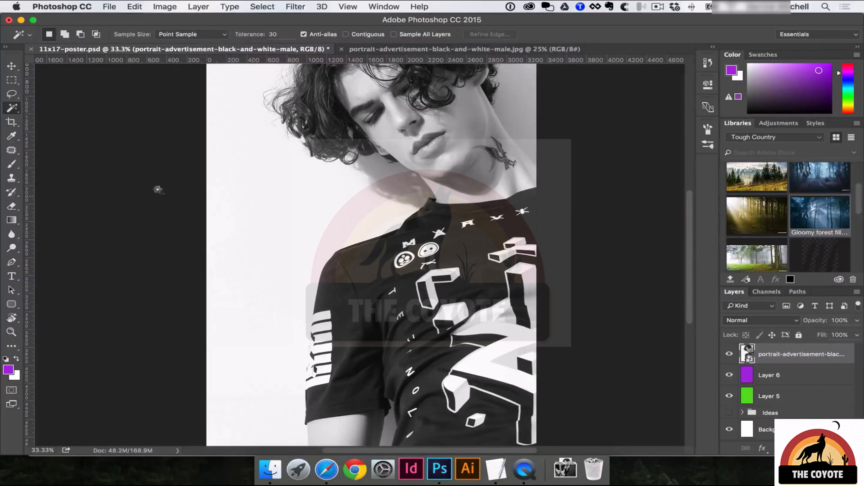
pyautogui.rightClick(13, 109)
pyautogui.click(55, 108)
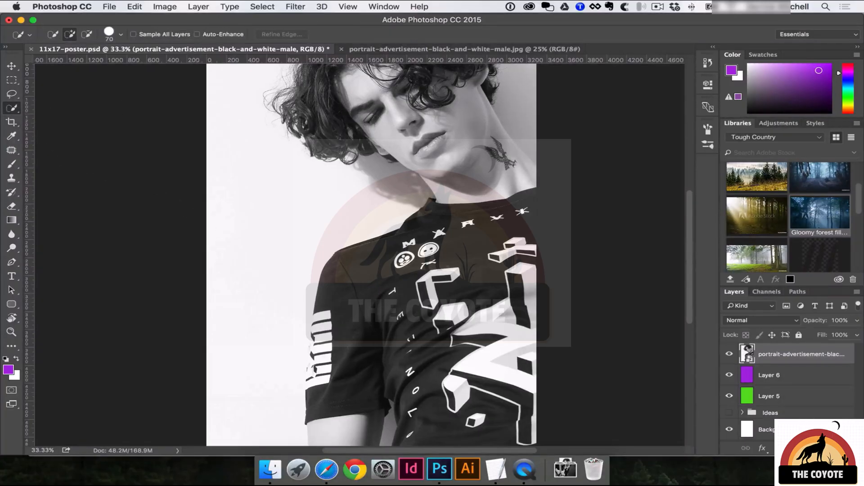
# - Enlarge the Quick Selection brush to 175 and select the figure's arm, sleeve and printed shirt front
pyautogui.press(']')
pyautogui.press(']')
pyautogui.scroll(-5, 374, 293)
pyautogui.moveTo(327, 342); pyautogui.dragTo(324, 331)
pyautogui.moveTo(324, 279); pyautogui.dragTo(317, 227)
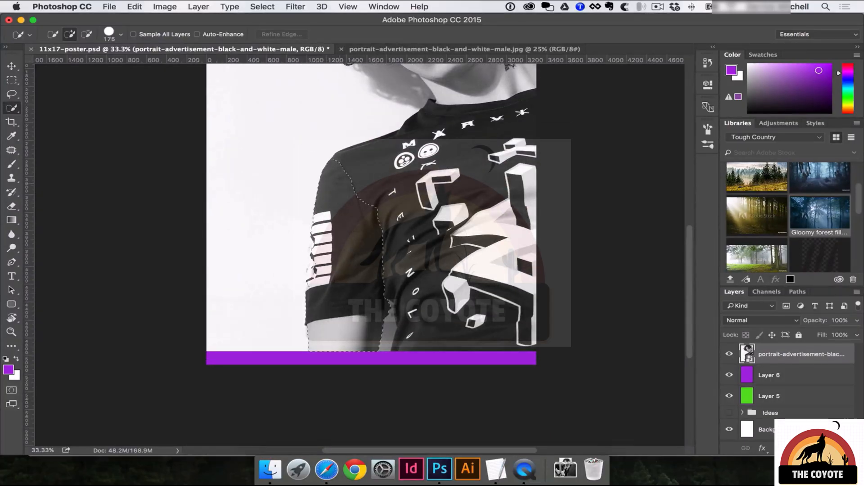
pyautogui.moveTo(407, 157); pyautogui.dragTo(439, 102)
pyautogui.moveTo(454, 223)
pyautogui.mouseDown()
pyautogui.moveTo(423, 269)
pyautogui.moveTo(468, 223)
pyautogui.moveTo(519, 285)
pyautogui.mouseUp()
# - Add the white stripes along the outer edge of the sleeve to the selection with the Quick Selection tool
pyautogui.keyDown('super'); pyautogui.click(331, 243); pyautogui.keyUp('super')
pyautogui.keyDown('super'); pyautogui.click(299, 276); pyautogui.keyUp('super')
pyautogui.keyDown('super'); pyautogui.click(298, 277); pyautogui.keyUp('super')
pyautogui.keyDown('super'); pyautogui.click(299, 277); pyautogui.keyUp('super')
pyautogui.keyDown('super'); pyautogui.click(299, 277); pyautogui.keyUp('super')
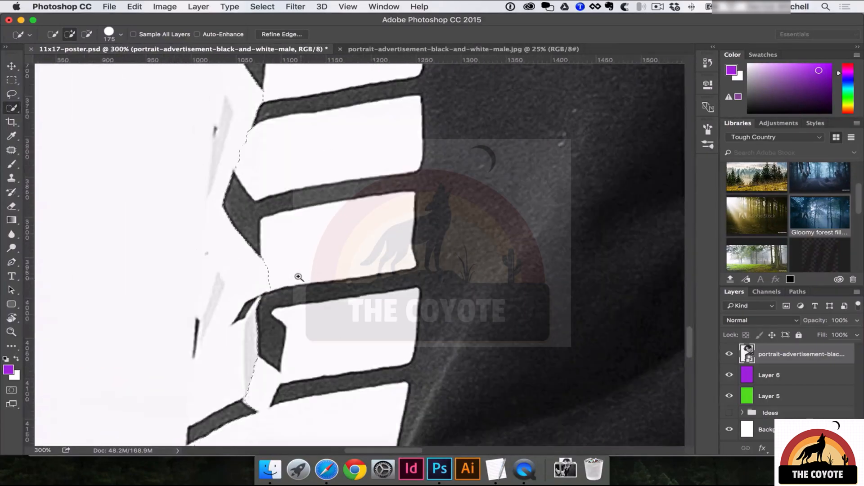
pyautogui.keyDown('alt'); pyautogui.click(305, 223); pyautogui.keyUp('alt')
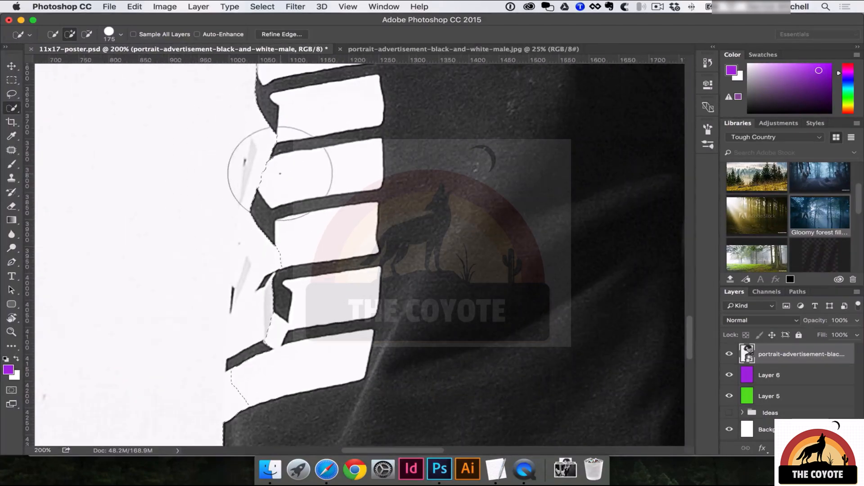
pyautogui.press('v')
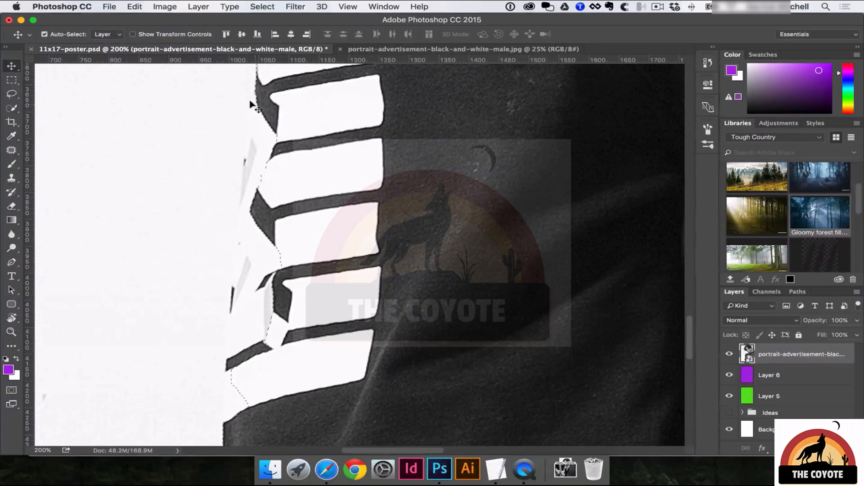
pyautogui.press('w')
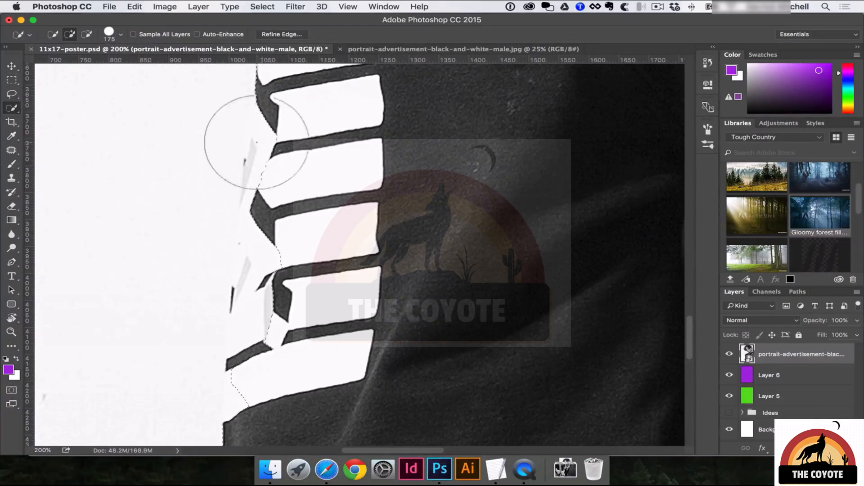
pyautogui.moveTo(298, 136)
pyautogui.mouseDown()
pyautogui.moveTo(291, 263)
pyautogui.moveTo(291, 149)
pyautogui.moveTo(261, 299)
pyautogui.moveTo(275, 396)
pyautogui.mouseUp()
pyautogui.hscroll(-3, 293, 396)
pyautogui.scroll(-3, 307, 380)
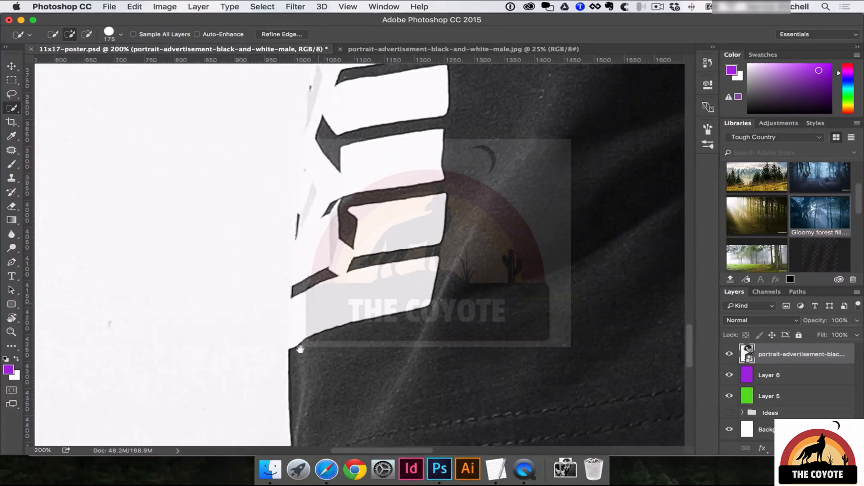
pyautogui.keyDown('super'); pyautogui.click(295, 349); pyautogui.keyUp('super')
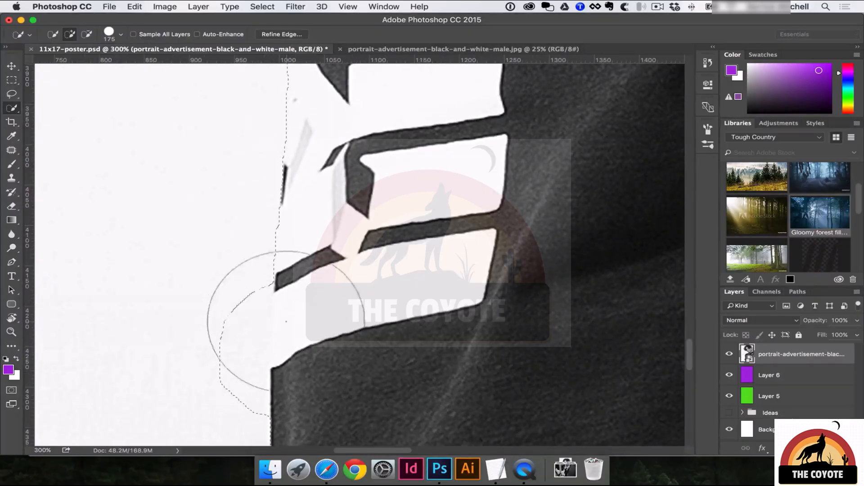
# - Extend the selection over the rest of the shirt, the face, the neck and the curly hair
pyautogui.keyDown('alt'); pyautogui.click(385, 285); pyautogui.keyUp('alt')
pyautogui.keyDown('alt'); pyautogui.click(386, 285); pyautogui.keyUp('alt')
pyautogui.keyDown('alt'); pyautogui.click(385, 286); pyautogui.keyUp('alt')
pyautogui.keyDown('alt'); pyautogui.click(386, 286); pyautogui.keyUp('alt')
pyautogui.moveTo(476, 222); pyautogui.dragTo(342, 418)
pyautogui.moveTo(385, 374); pyautogui.dragTo(369, 288)
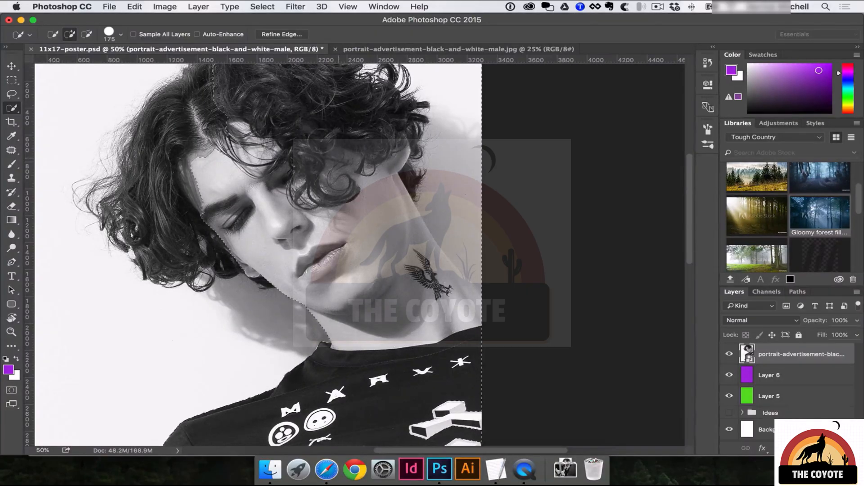
pyautogui.moveTo(319, 147); pyautogui.dragTo(414, 247)
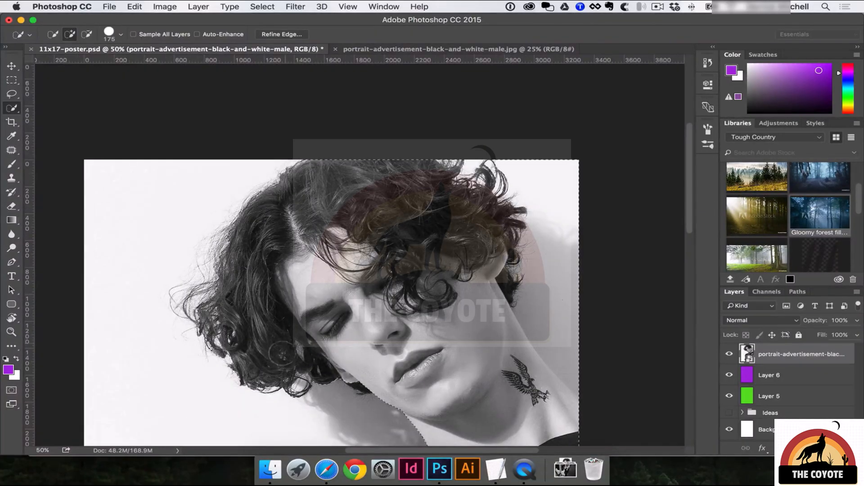
pyautogui.moveTo(457, 360)
pyautogui.mouseDown()
pyautogui.moveTo(452, 293)
pyautogui.moveTo(387, 259)
pyautogui.moveTo(387, 295)
pyautogui.mouseUp()
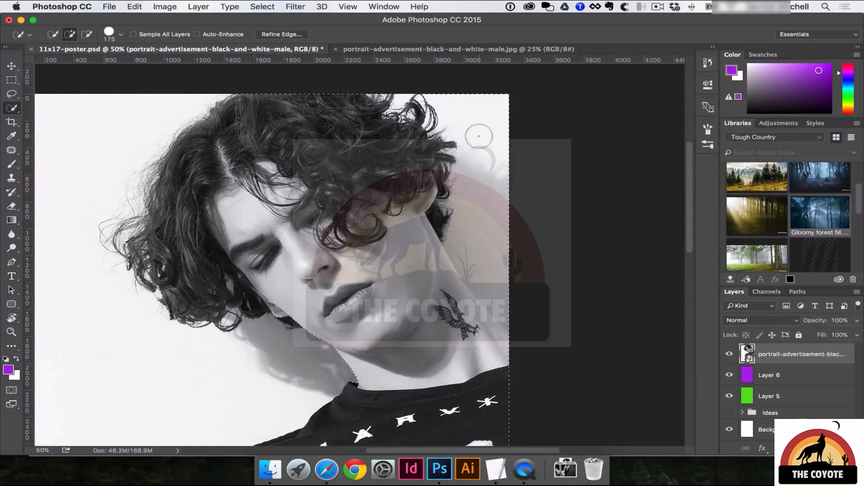
# - Subtract the grey background beside the hair and behind the neck from the selection
pyautogui.press('alt')
pyautogui.moveTo(466, 91); pyautogui.dragTo(480, 117)
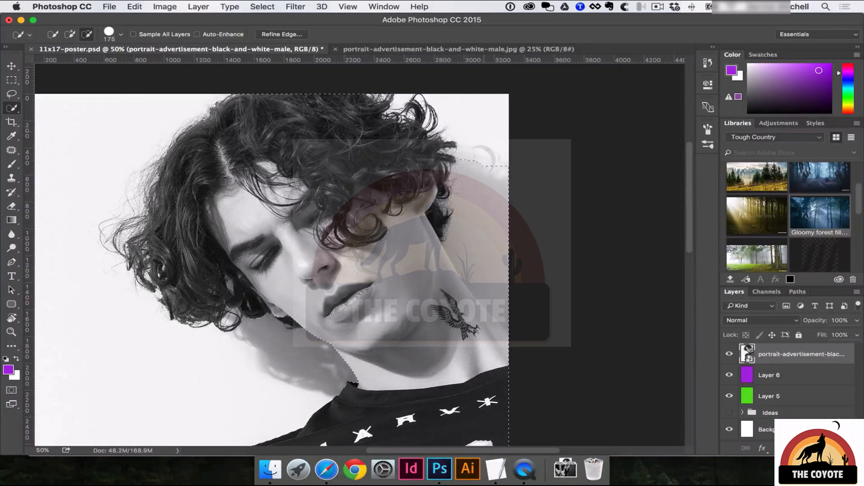
pyautogui.moveTo(517, 309); pyautogui.dragTo(486, 365)
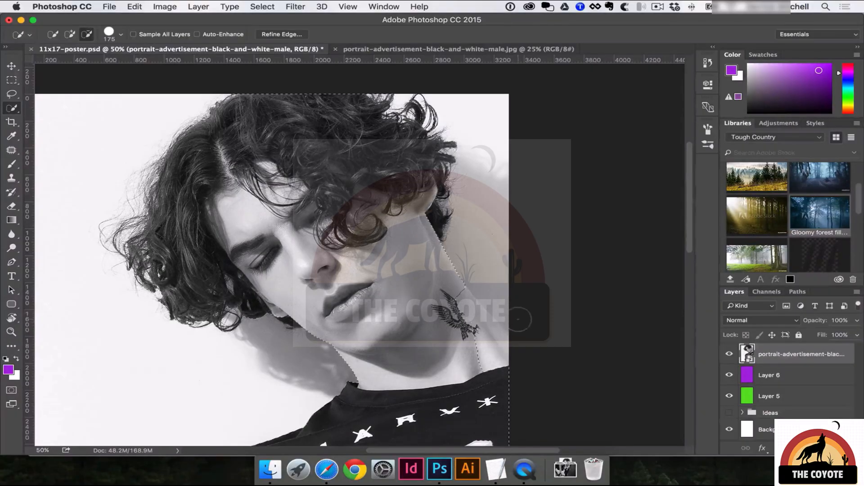
# - Examine the selection edge around the neck tattoo up close, using the Zoom and Hand tools
pyautogui.keyDown('super'); pyautogui.click(490, 346); pyautogui.keyUp('super')
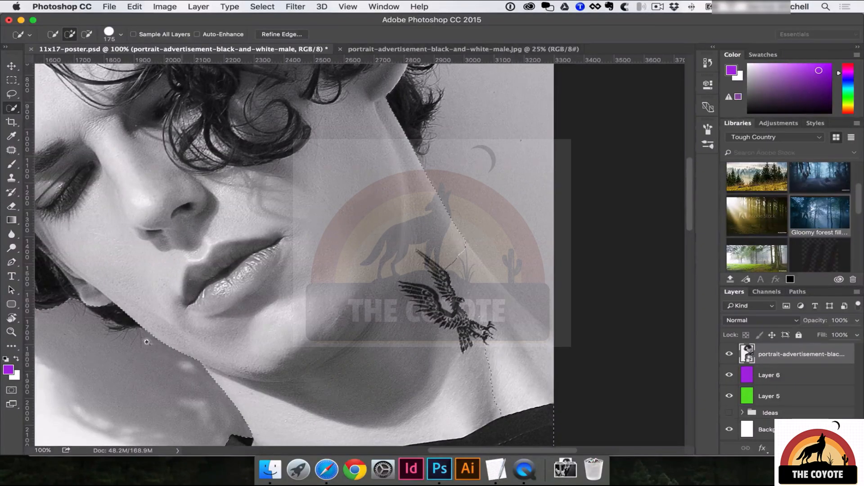
pyautogui.click(12, 332)
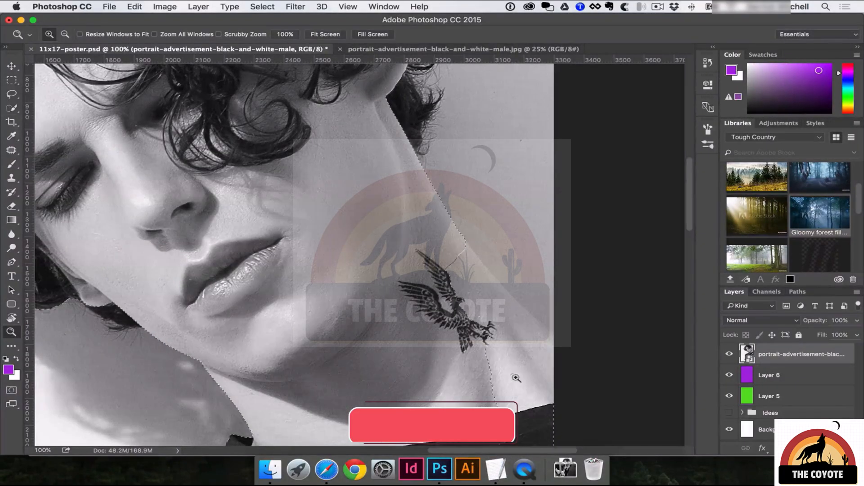
pyautogui.click(455, 329)
pyautogui.hscroll(2, 457, 322)
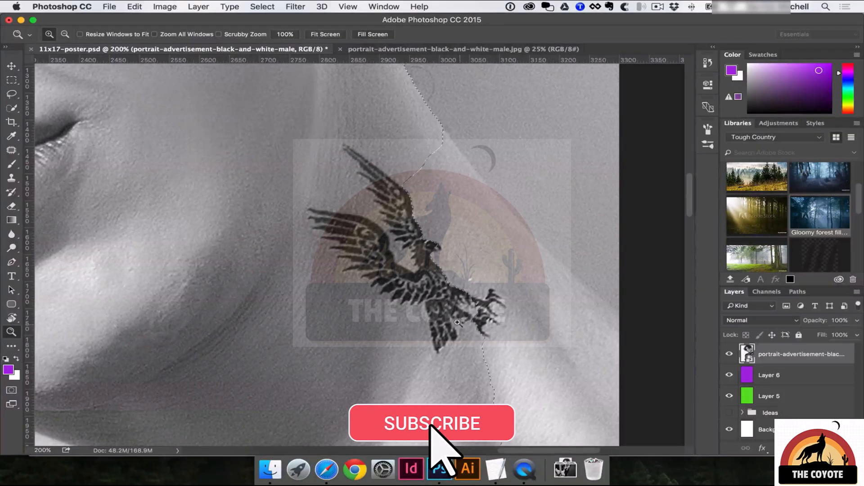
pyautogui.scroll(-2, 355, 332)
pyautogui.press('r')
pyautogui.click(12, 318)
pyautogui.click(61, 317)
pyautogui.moveTo(482, 319); pyautogui.dragTo(469, 283)
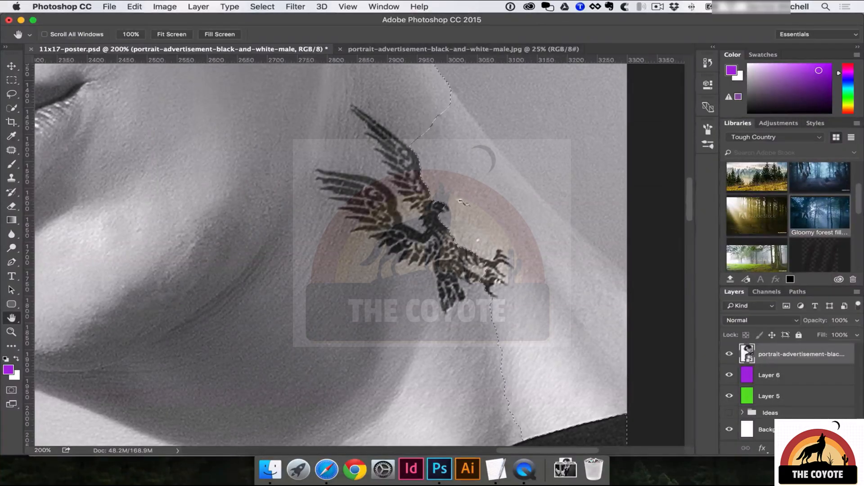
pyautogui.keyDown('alt'); pyautogui.click(468, 206); pyautogui.keyUp('alt')
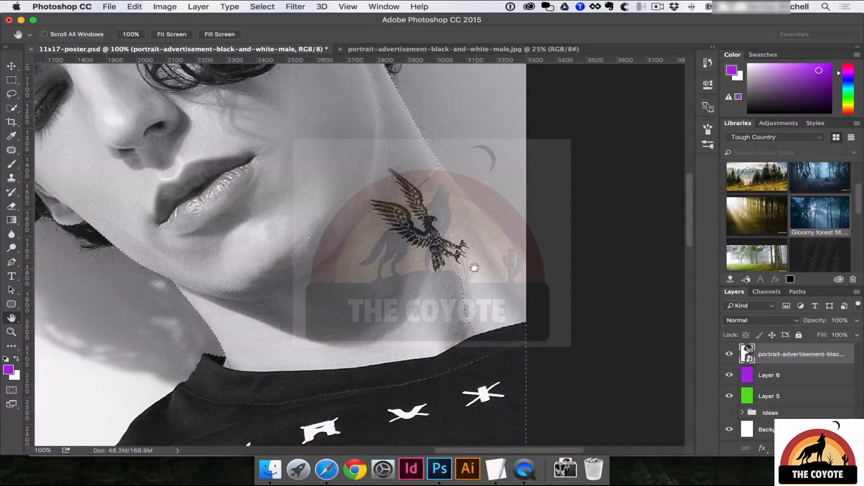
# - Add the missing neck skin between the tattoo and the collar to the selection with the Quick Selection tool
pyautogui.click(11, 108)
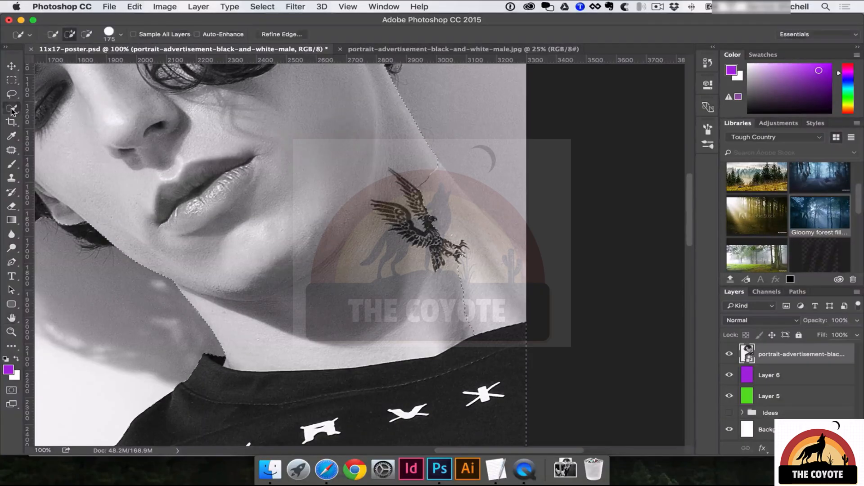
pyautogui.click(72, 107)
pyautogui.press('alt')
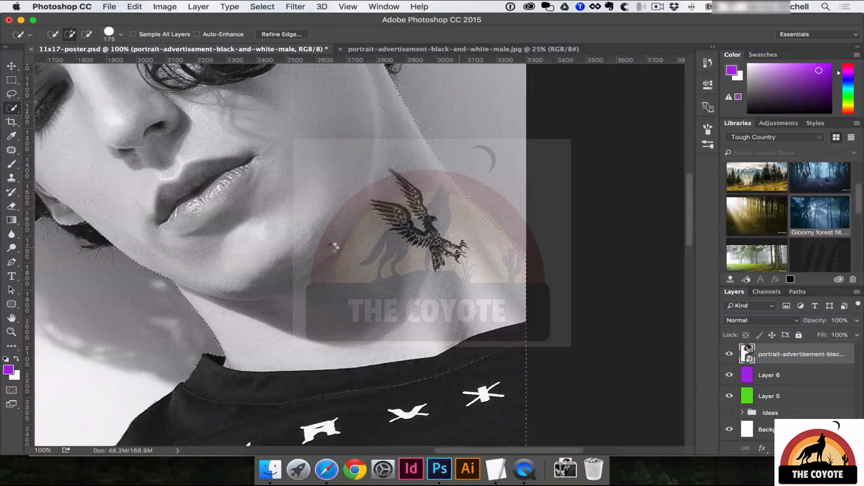
# - Add a layer mask to the portrait layer from the current selection of the figure
pyautogui.hscroll(-5, 333, 245)
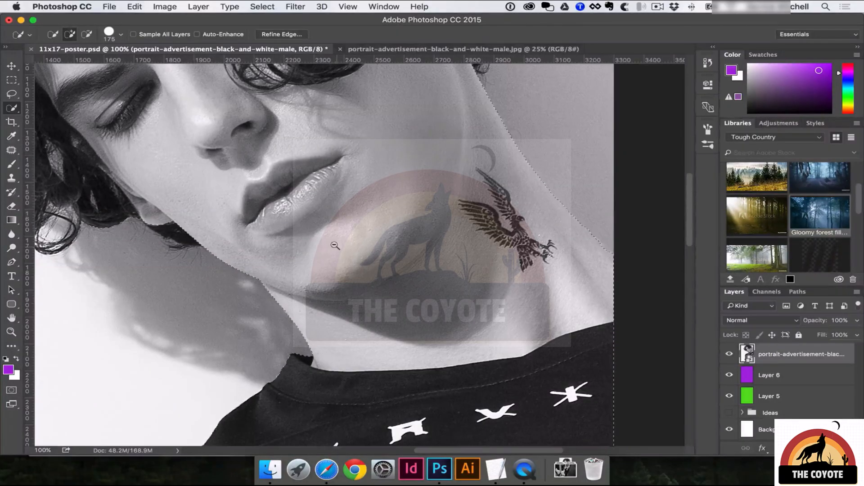
pyautogui.keyDown('alt'); pyautogui.click(315, 249); pyautogui.keyUp('alt')
pyautogui.keyDown('alt'); pyautogui.click(350, 255); pyautogui.keyUp('alt')
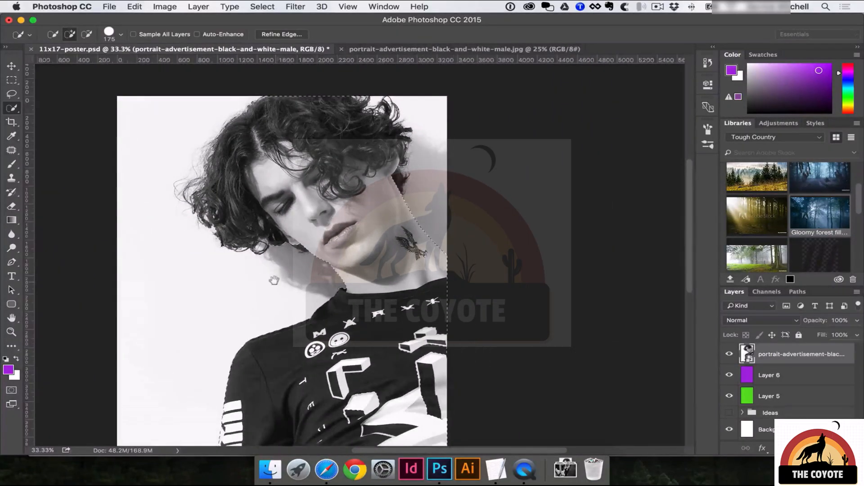
pyautogui.keyDown('alt'); pyautogui.click(325, 247); pyautogui.keyUp('alt')
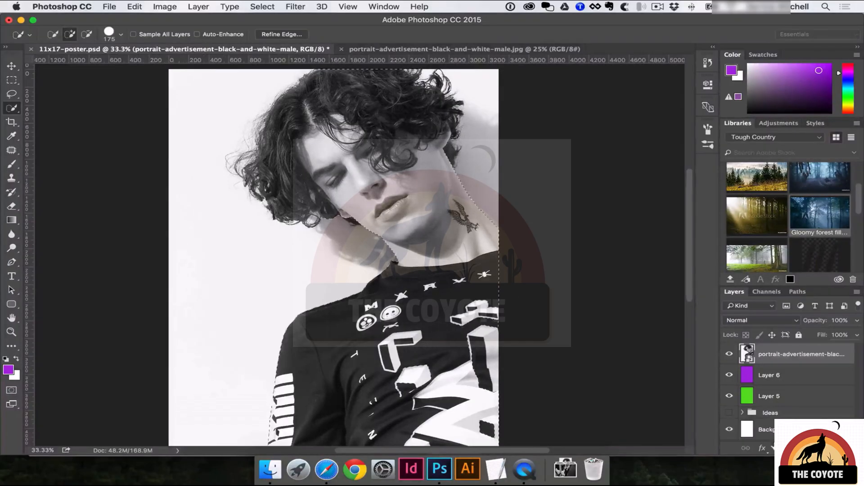
pyautogui.click(775, 448)
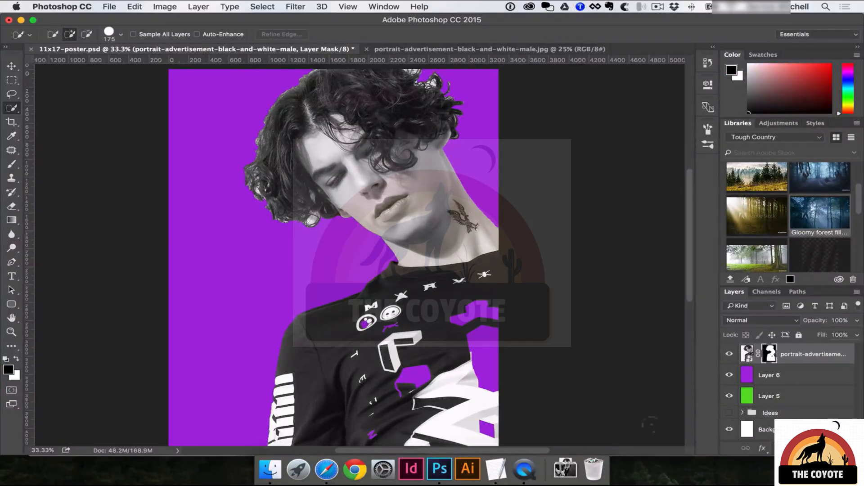
# - Check the masked figure over the whole poster and delete the portrait's layer mask
pyautogui.scroll(-3, 450, 320)
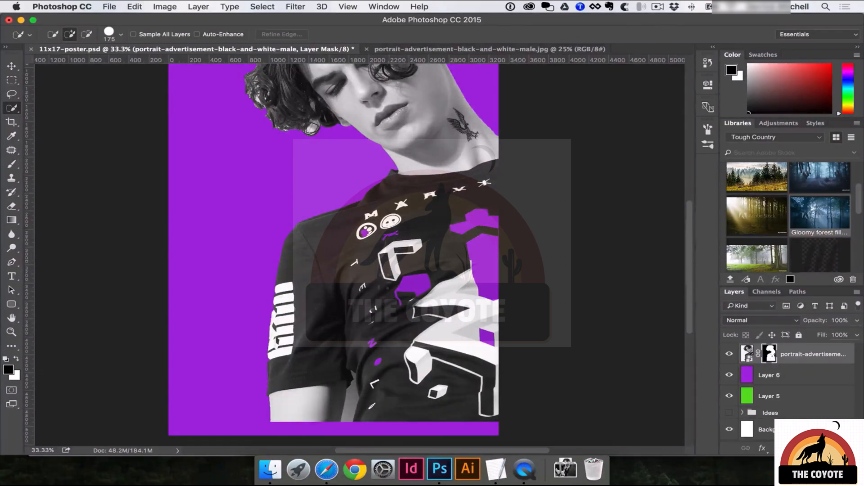
pyautogui.scroll(1, 379, 328)
pyautogui.scroll(-1, 482, 318)
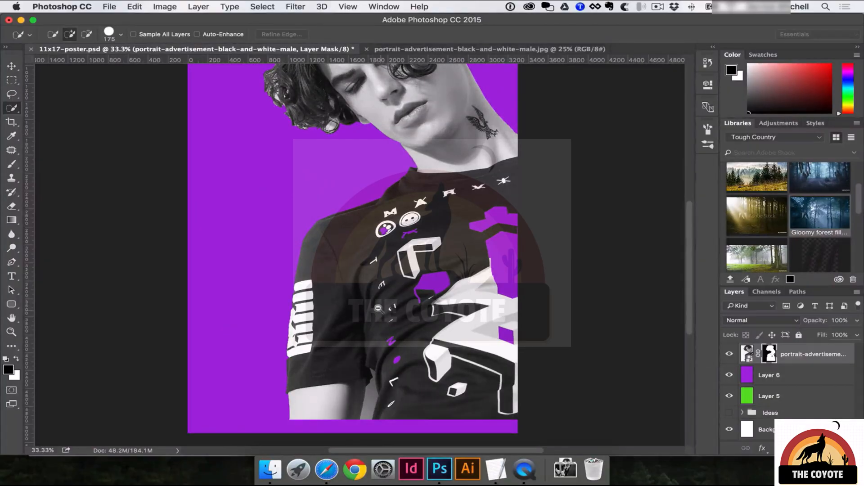
pyautogui.scroll(-1, 378, 308)
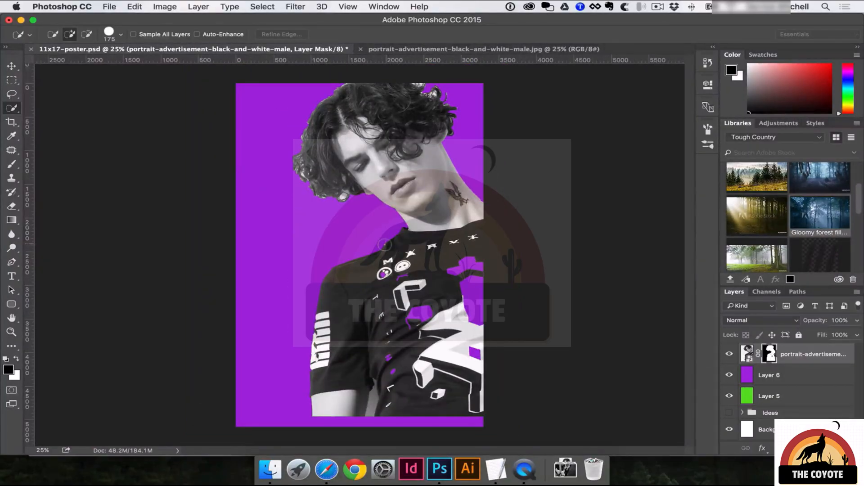
pyautogui.press('v')
pyautogui.moveTo(769, 353); pyautogui.dragTo(852, 448)
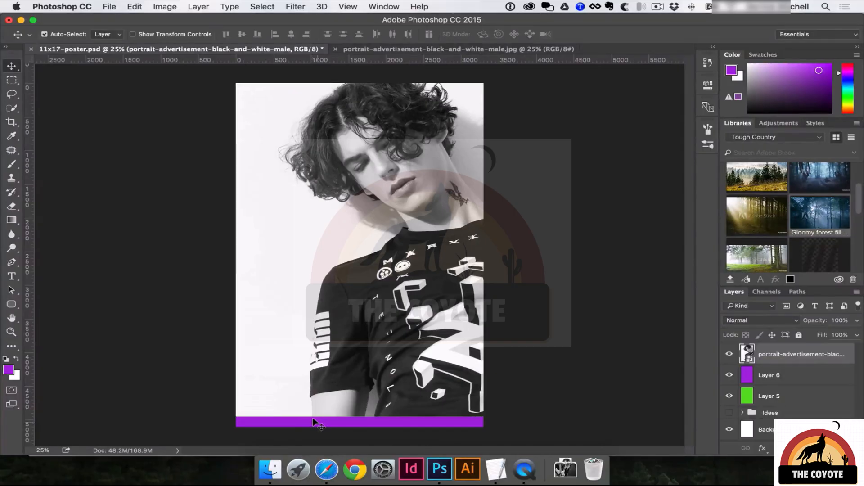
# - Activate the Pen tool and switch its drawing mode from Path to Shape
pyautogui.press('super+equal')
pyautogui.moveTo(314, 301); pyautogui.dragTo(261, 362)
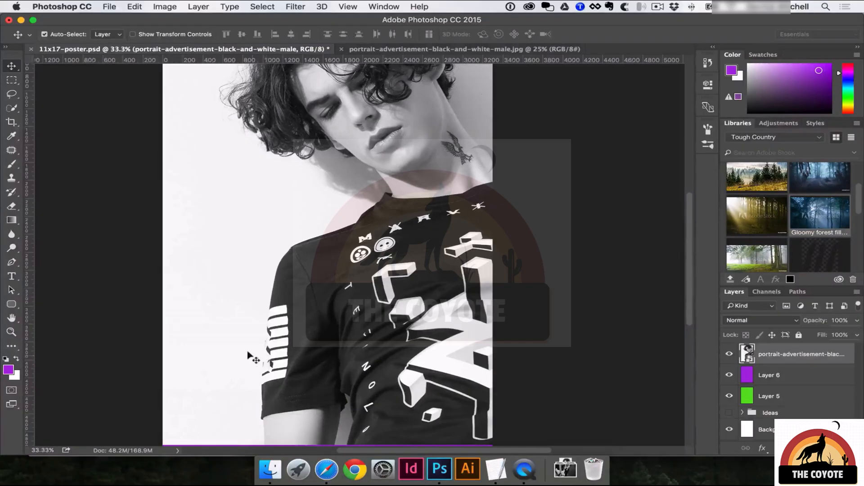
pyautogui.press('p')
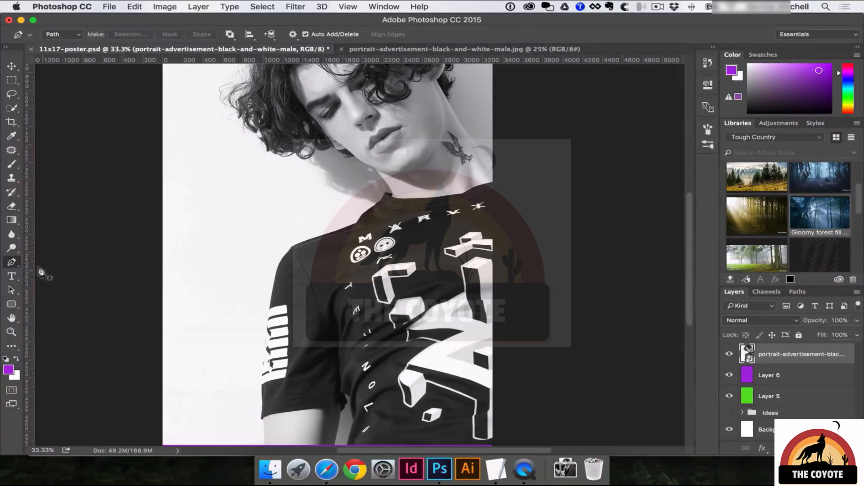
pyautogui.click(11, 262)
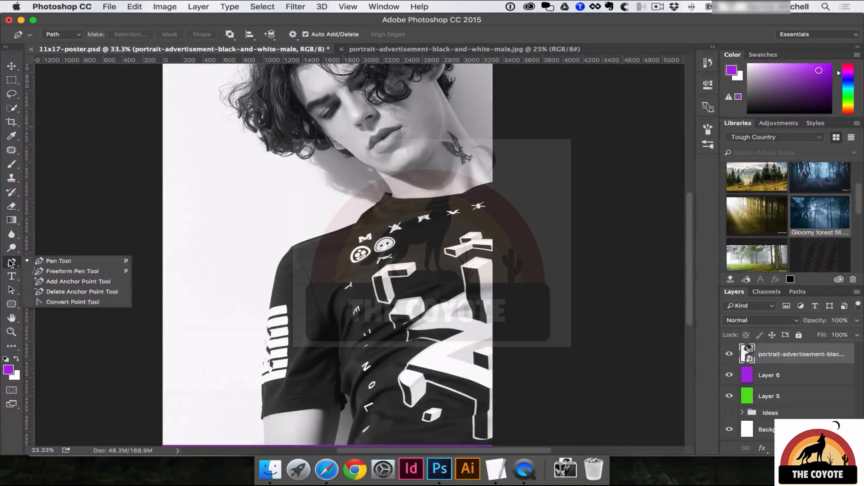
pyautogui.click(59, 261)
pyautogui.click(75, 34)
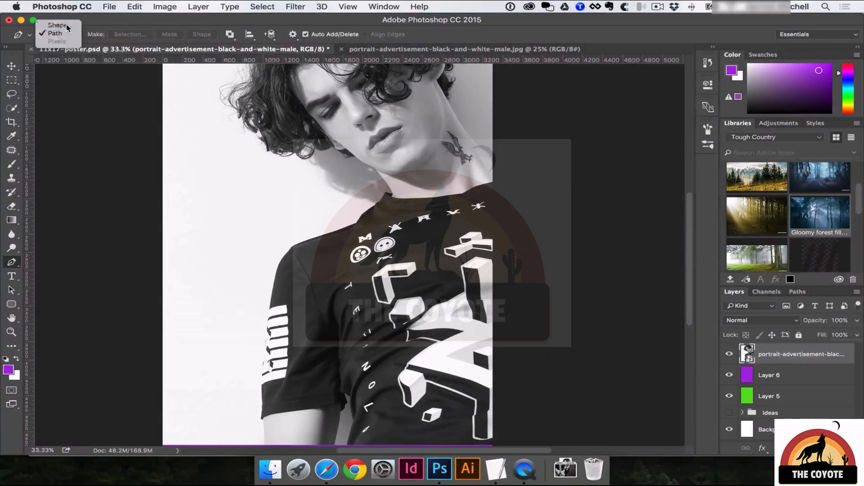
pyautogui.click(57, 25)
# - Draw a closed, partly curved pen shape, about 1781 wide by 1373 high, over the pale background and the figure's shoulder
pyautogui.click(242, 167)
pyautogui.click(280, 172)
pyautogui.click(348, 251)
pyautogui.moveTo(201, 275); pyautogui.dragTo(188, 240)
pyautogui.moveTo(194, 206); pyautogui.dragTo(214, 189)
pyautogui.click(278, 171)
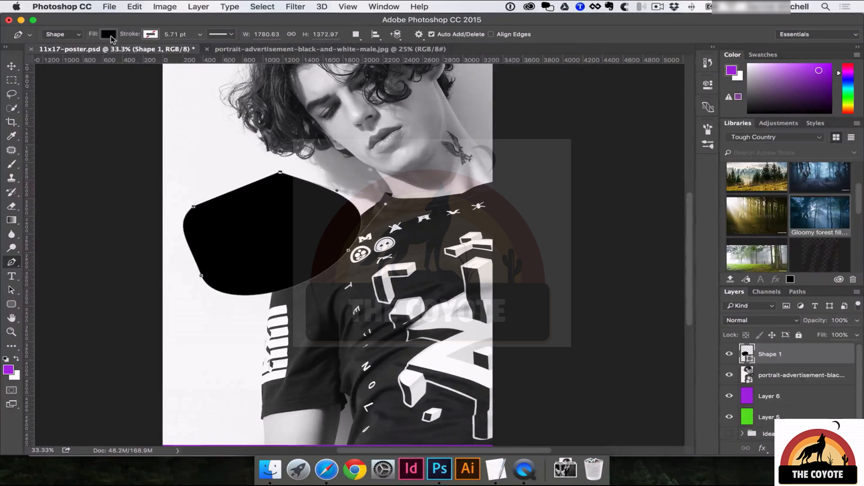
# - Set the fill of the pen-drawn shape to medium grey and return to the Move tool
pyautogui.click(108, 34)
pyautogui.click(72, 111)
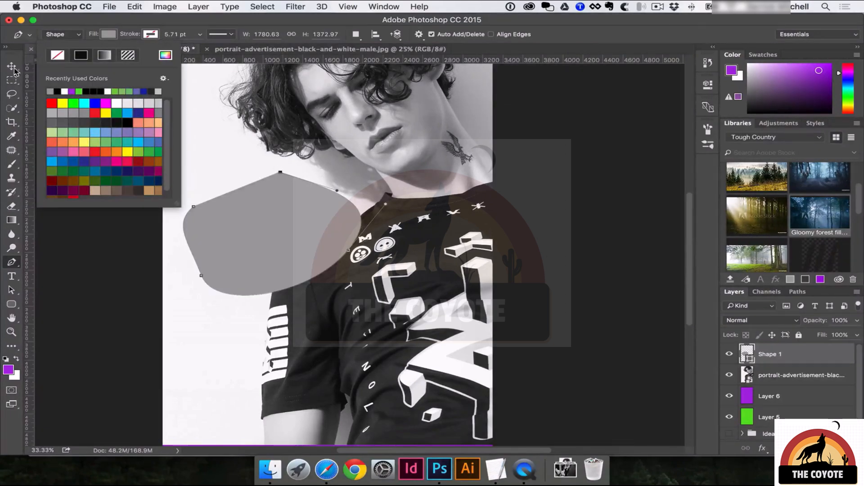
pyautogui.click(279, 215)
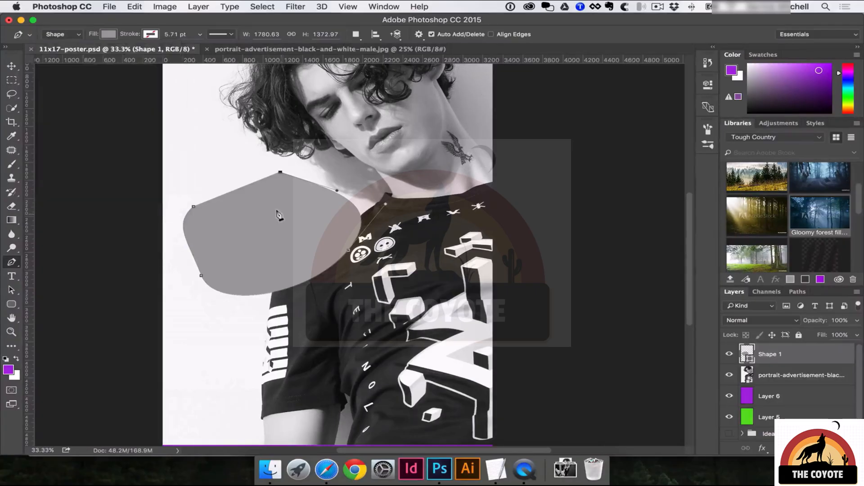
pyautogui.press('v')
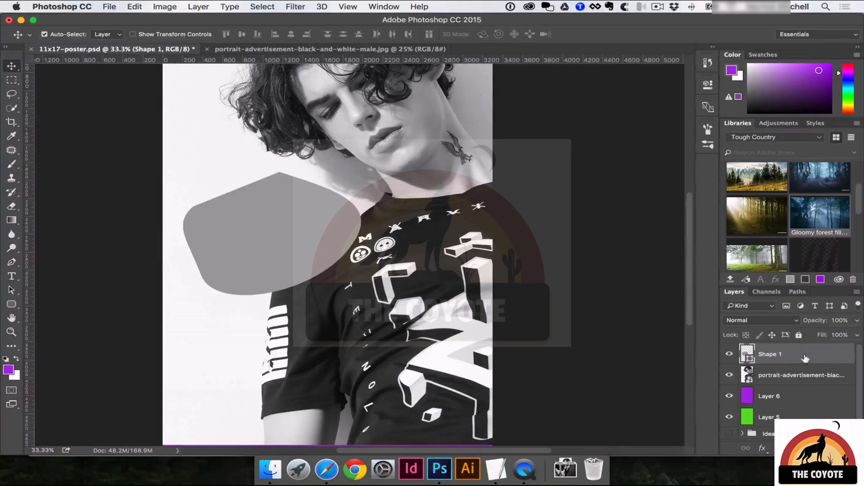
# - Delete the grey pen-drawn shape layer and switch the Pen tool's drawing mode from Shape to Path
pyautogui.press('Delete')
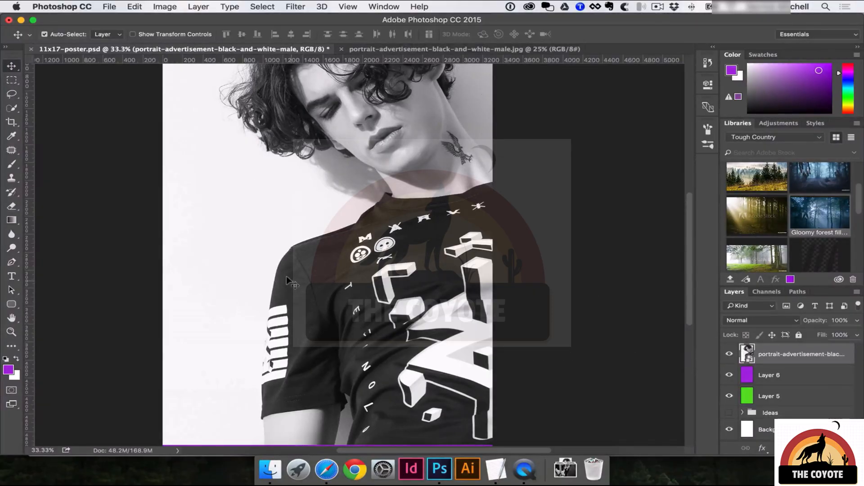
pyautogui.press('p')
pyautogui.click(78, 36)
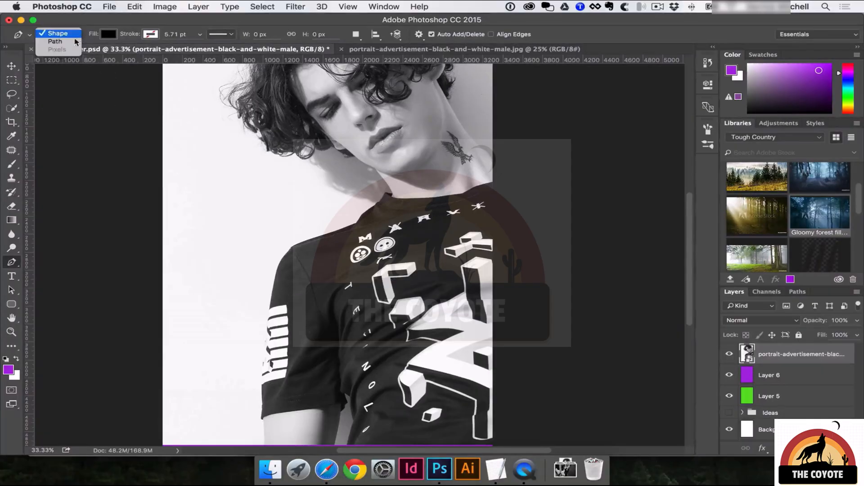
pyautogui.click(74, 41)
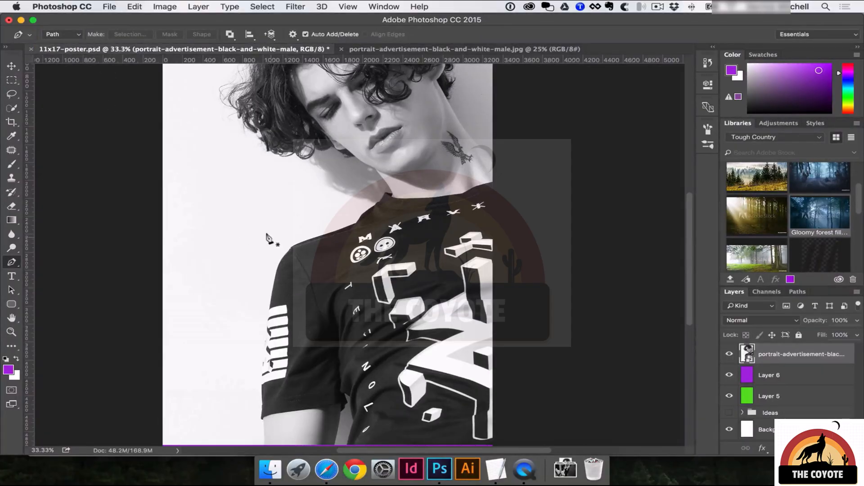
# - Draw a short S-curved practice path with two anchor points over the pale background beside the figure
pyautogui.press('super+equal')
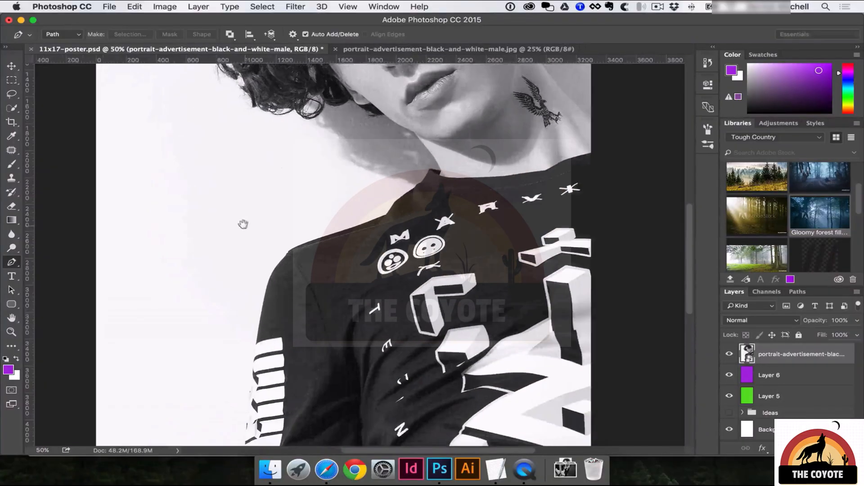
pyautogui.moveTo(171, 172); pyautogui.dragTo(205, 136)
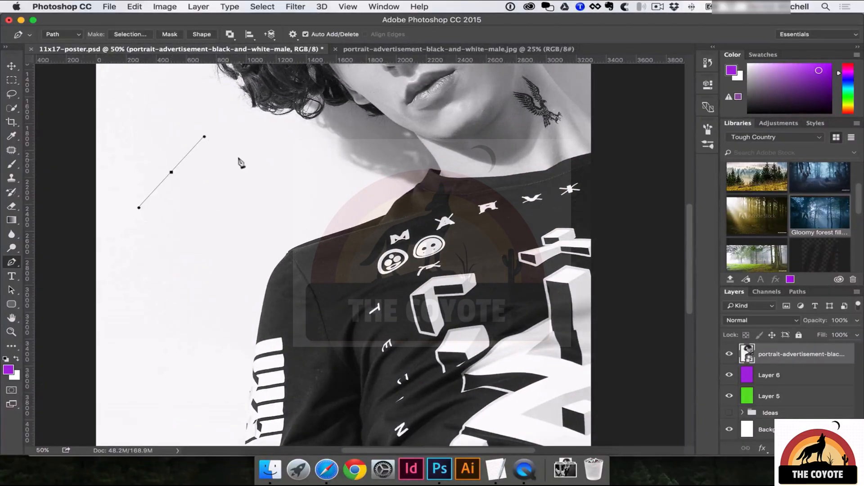
pyautogui.moveTo(282, 182); pyautogui.dragTo(281, 203)
pyautogui.keyDown('alt'); pyautogui.click(280, 182); pyautogui.keyUp('alt')
pyautogui.moveTo(280, 161); pyautogui.dragTo(228, 240)
pyautogui.scroll(1, 228, 239)
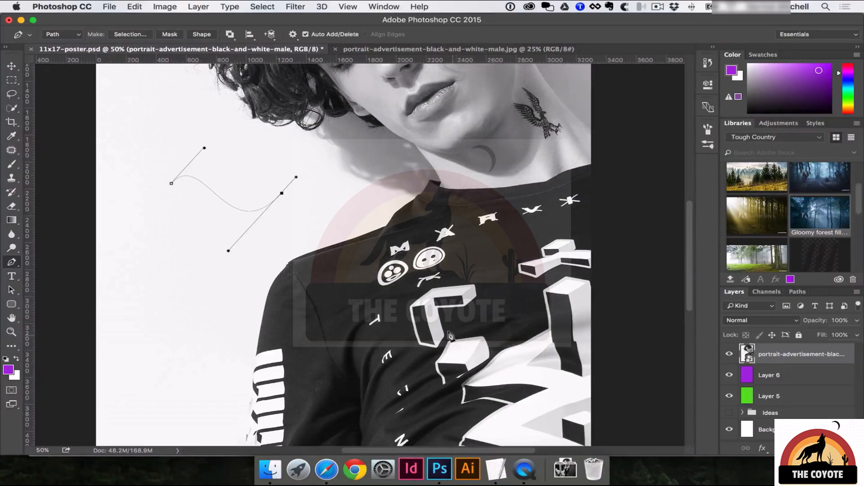
# - Delete the practice work path and return to the layer list
pyautogui.click(798, 293)
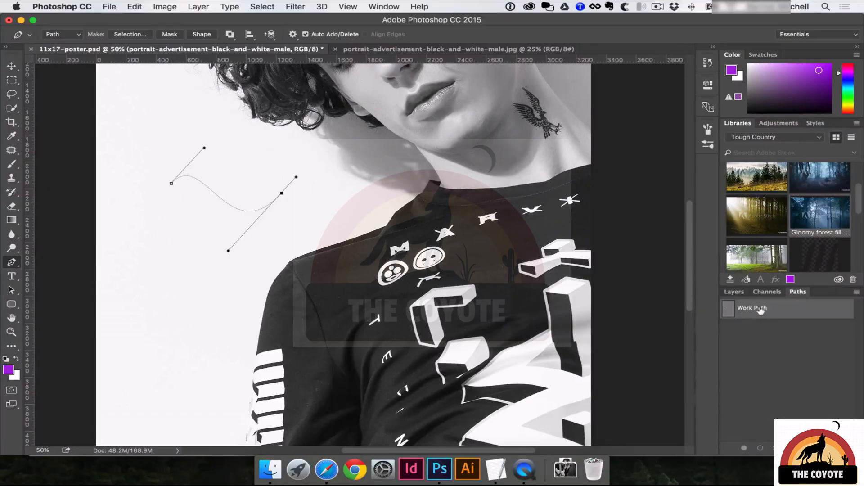
pyautogui.press('BackSpace')
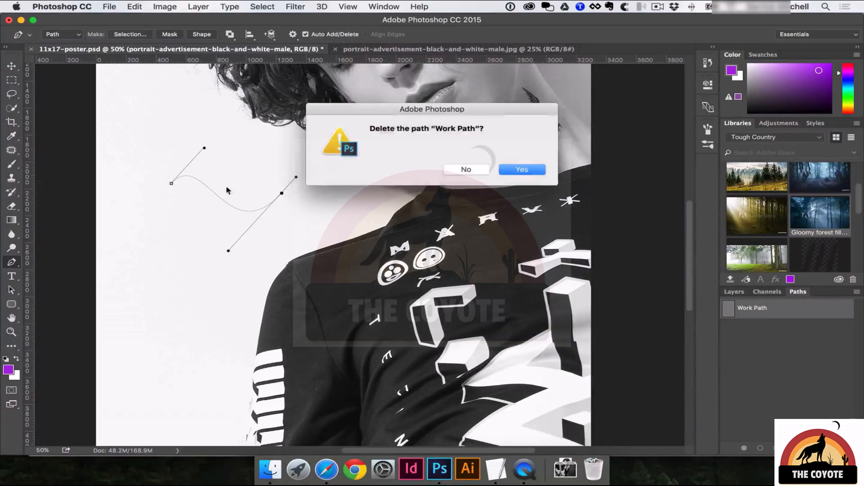
pyautogui.click(523, 171)
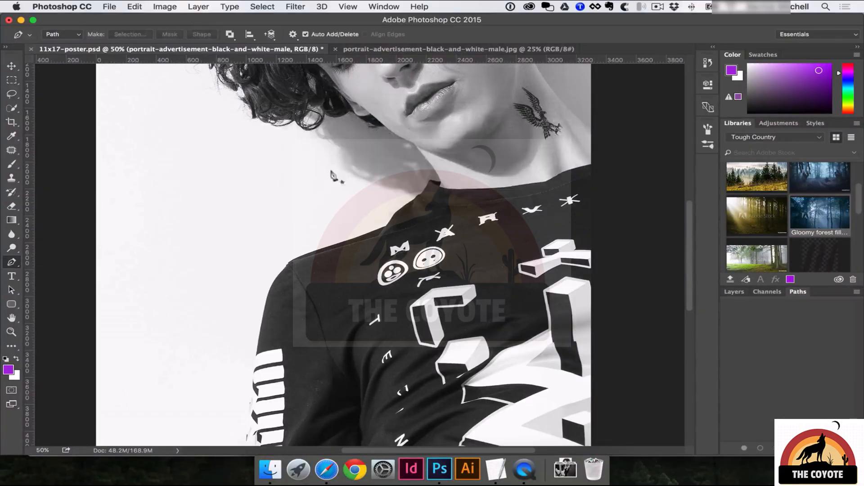
pyautogui.click(734, 291)
# - Start a path in the purple strip just below the portrait and trace the forearm's outer edge up to the sleeve hem
pyautogui.moveTo(378, 201); pyautogui.dragTo(376, 215)
pyautogui.scroll(-10, 377, 214)
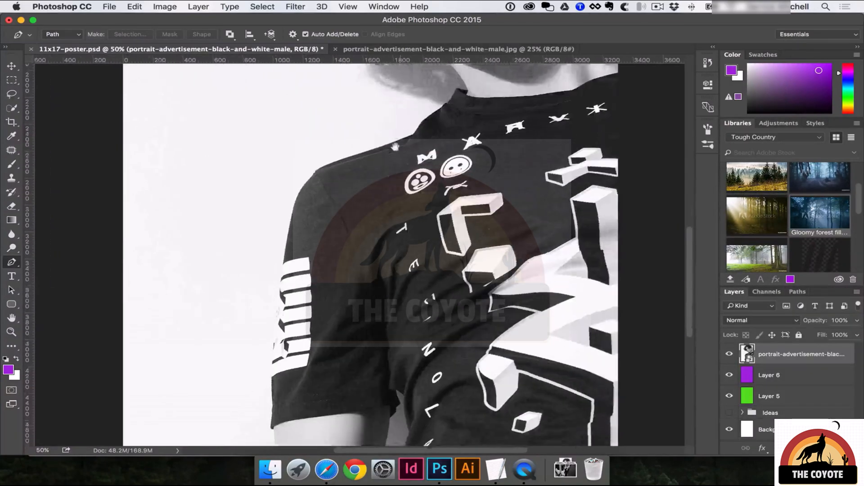
pyautogui.scroll(2, 304, 337)
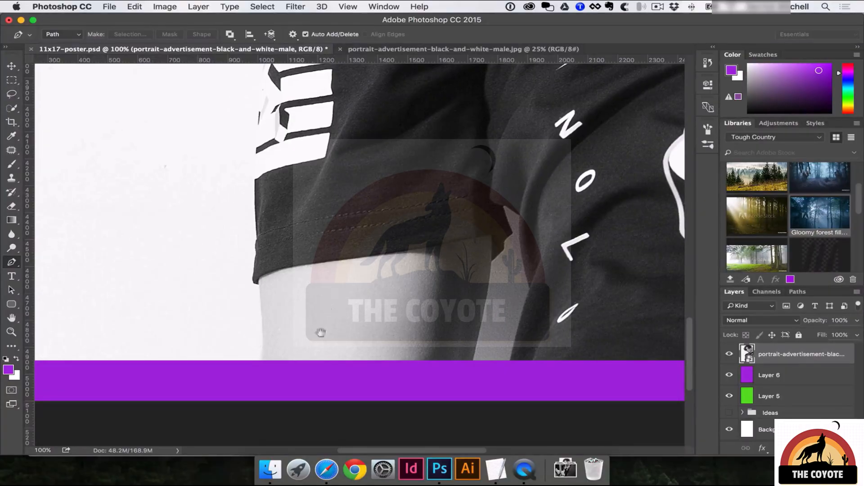
pyautogui.keyDown('super'); pyautogui.click(266, 368); pyautogui.keyUp('super')
pyautogui.keyDown('super'); pyautogui.click(266, 367); pyautogui.keyUp('super')
pyautogui.moveTo(250, 394); pyautogui.dragTo(278, 358)
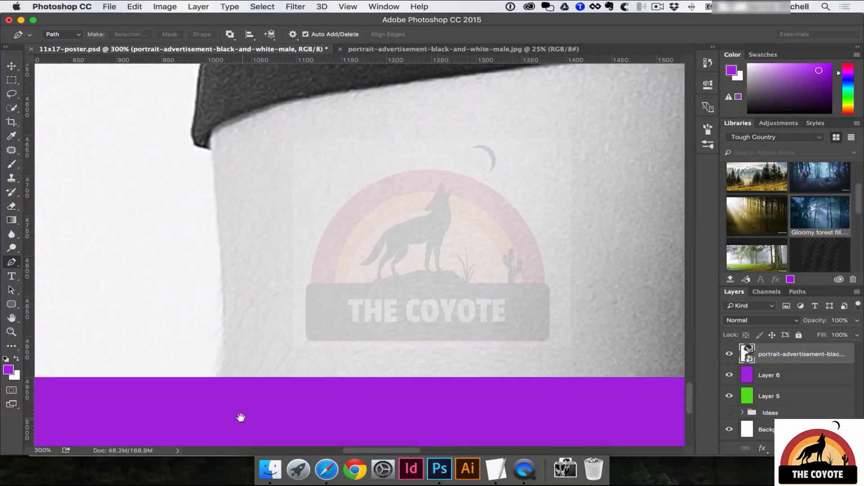
pyautogui.click(223, 390)
pyautogui.click(224, 314)
pyautogui.click(211, 147)
pyautogui.moveTo(210, 147); pyautogui.dragTo(204, 130)
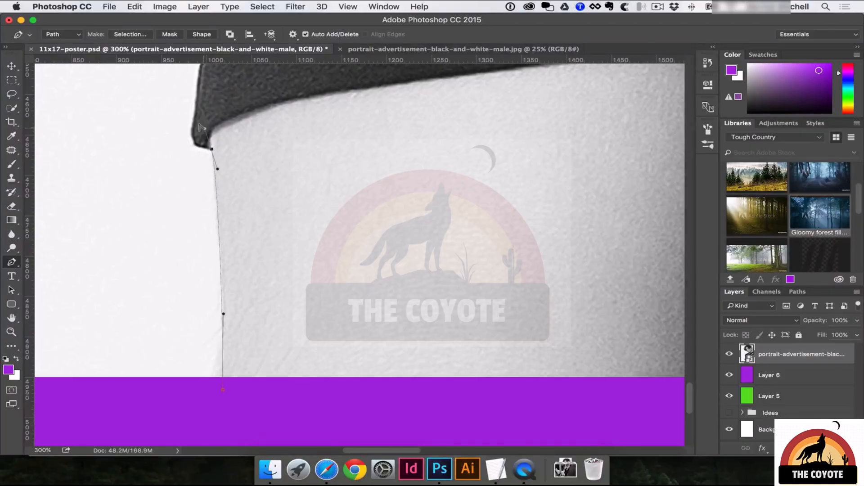
# - Look through the Pen tool variants, try anchor points at the sleeve hem's corner and undo them
pyautogui.click(11, 261)
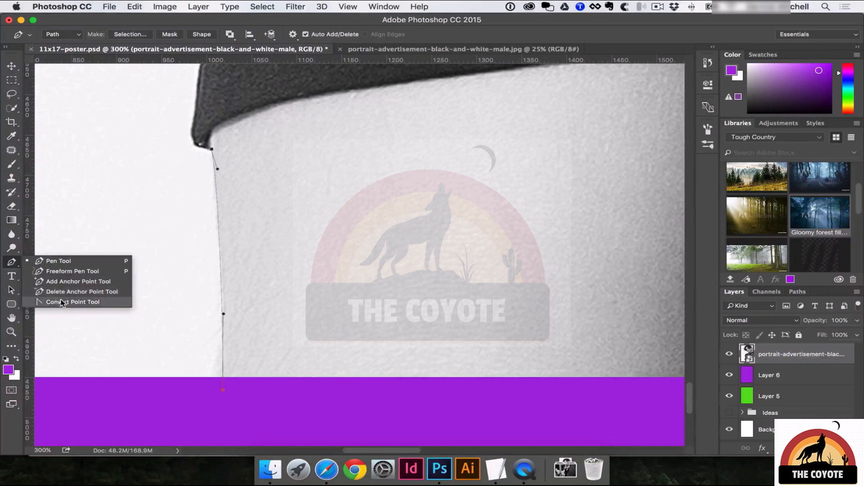
pyautogui.click(196, 143)
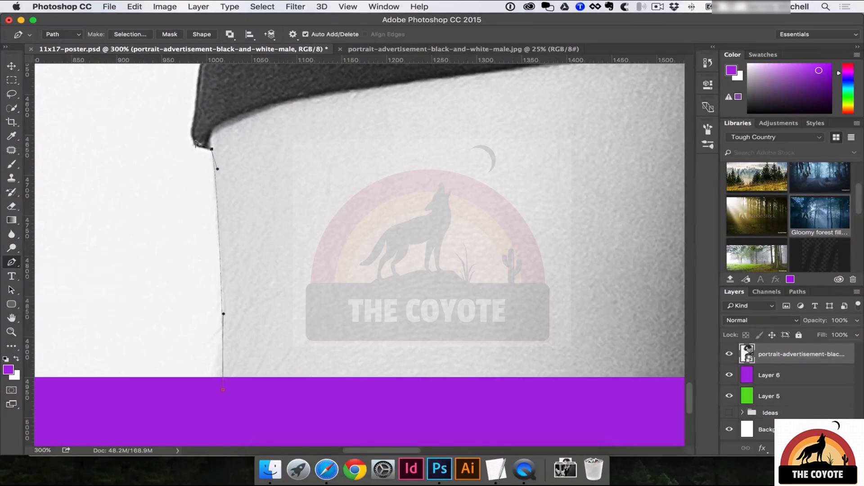
pyautogui.press('super+z')
pyautogui.moveTo(201, 129); pyautogui.dragTo(181, 135)
pyautogui.press('super+z')
# - Trace the path around the sleeve hem's outer corner and up the edge of the dark cuff
pyautogui.moveTo(202, 129); pyautogui.dragTo(225, 243)
pyautogui.moveTo(202, 215); pyautogui.dragTo(197, 203)
pyautogui.click(203, 172)
pyautogui.moveTo(205, 140); pyautogui.dragTo(262, 288)
pyautogui.moveTo(241, 231); pyautogui.dragTo(240, 217)
pyautogui.moveTo(244, 253); pyautogui.dragTo(258, 338)
# - Continue the path with curved anchor points up the sleeve's outer edge, past the white lettering to its uppermost stripe
pyautogui.moveTo(252, 222); pyautogui.dragTo(272, 338)
pyautogui.moveTo(252, 234); pyautogui.dragTo(255, 209)
pyautogui.moveTo(274, 254); pyautogui.dragTo(298, 372)
pyautogui.moveTo(288, 227); pyautogui.dragTo(289, 195)
pyautogui.moveTo(353, 222); pyautogui.dragTo(338, 406)
pyautogui.moveTo(284, 265); pyautogui.dragTo(297, 313)
pyautogui.moveTo(295, 209); pyautogui.dragTo(295, 182)
pyautogui.moveTo(357, 184); pyautogui.dragTo(320, 357)
pyautogui.moveTo(280, 236); pyautogui.dragTo(279, 216)
pyautogui.moveTo(287, 344); pyautogui.dragTo(284, 410)
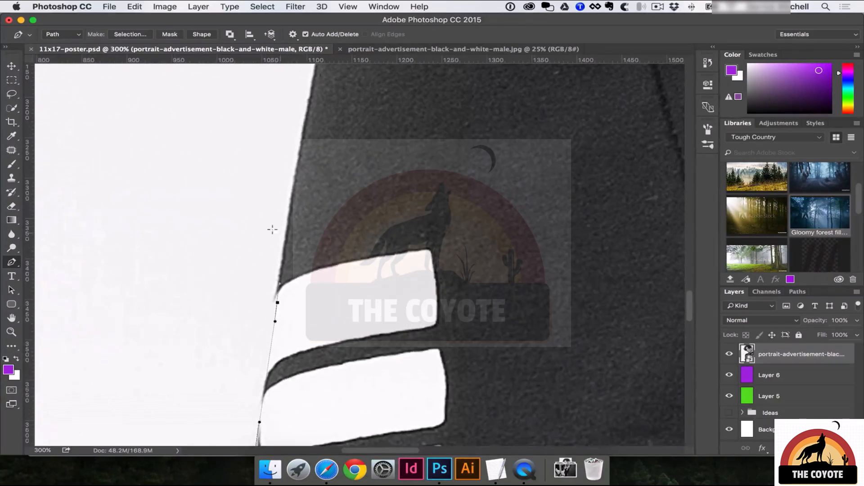
# - Place trial anchor points near the upper sleeve and step backward through the history to remove them
pyautogui.moveTo(115, 226); pyautogui.dragTo(124, 183)
pyautogui.click(129, 150)
pyautogui.moveTo(206, 153); pyautogui.dragTo(235, 183)
pyautogui.hotkey('ctrl', 'z')
pyautogui.hotkey('ctrl', 'alt', 'z')
pyautogui.hotkey('ctrl', 'alt', 'z')
pyautogui.hotkey('ctrl', 'alt', 'z')
pyautogui.moveTo(333, 173); pyautogui.dragTo(297, 206)
pyautogui.click(133, 7)
pyautogui.moveTo(160, 15)
pyautogui.moveTo(136, 7)
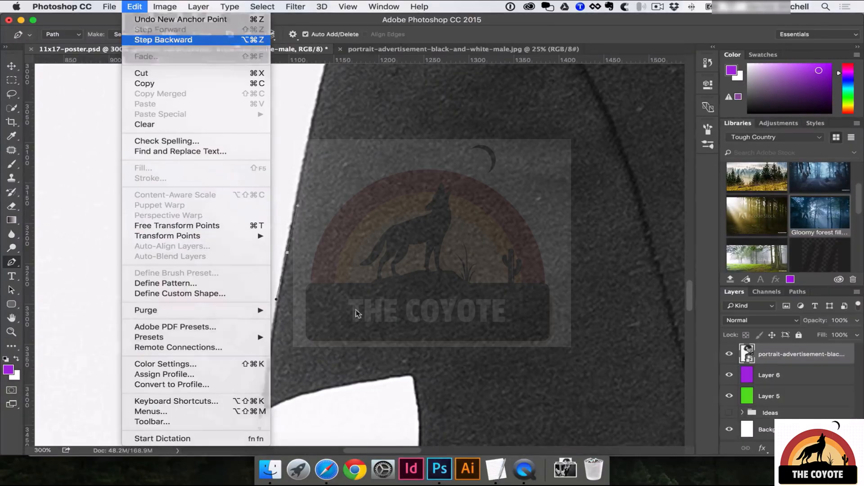
pyautogui.click(258, 40)
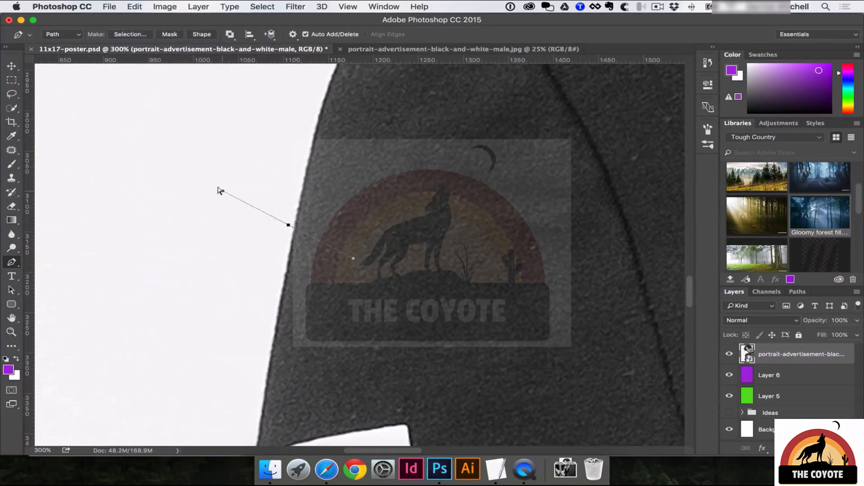
# - Continue the path up the upper sleeve and around the rounded shoulder onto the start of the shoulder slope
pyautogui.click(302, 185)
pyautogui.scroll(5, 299, 185)
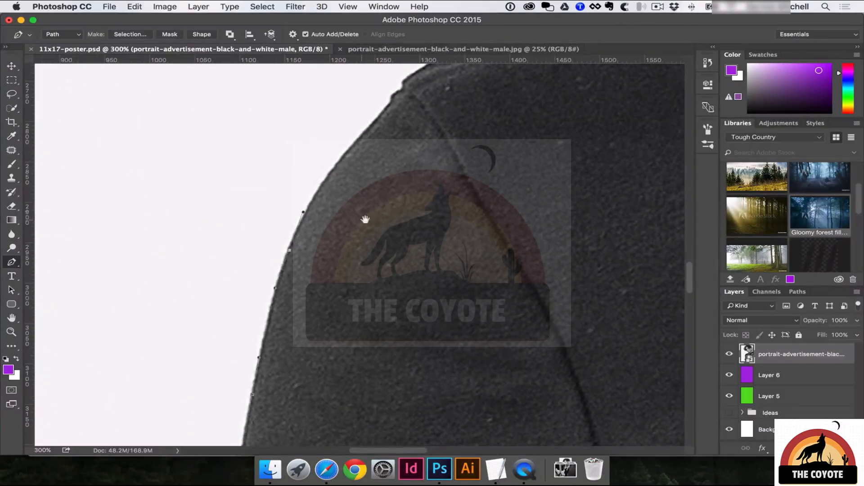
pyautogui.moveTo(366, 219); pyautogui.dragTo(305, 331)
pyautogui.moveTo(293, 255); pyautogui.dragTo(307, 243)
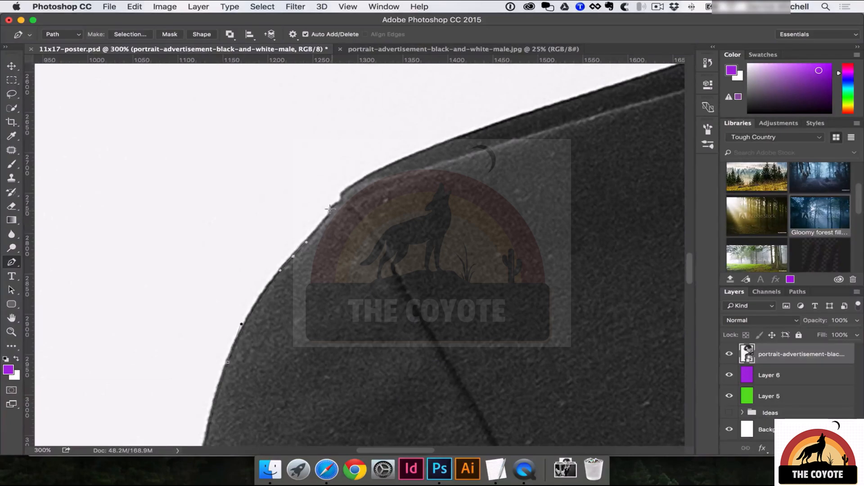
pyautogui.moveTo(398, 185); pyautogui.dragTo(265, 293)
pyautogui.moveTo(348, 237); pyautogui.dragTo(411, 208)
pyautogui.click(427, 207)
# - Extend the path along the shoulder slope, around the bend in the shirt and up to the collar's base
pyautogui.moveTo(504, 246); pyautogui.dragTo(225, 363)
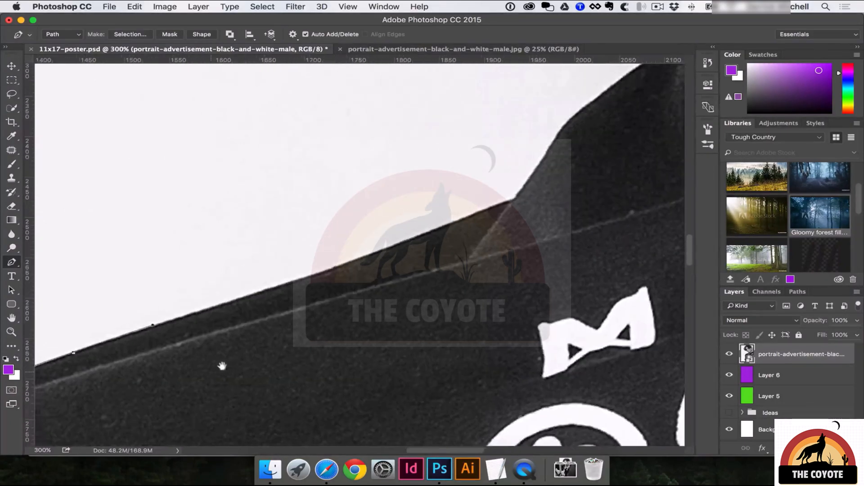
pyautogui.moveTo(354, 258); pyautogui.dragTo(388, 246)
pyautogui.moveTo(502, 194); pyautogui.dragTo(398, 286)
pyautogui.click(405, 290)
pyautogui.moveTo(471, 207); pyautogui.dragTo(489, 190)
pyautogui.moveTo(469, 306); pyautogui.dragTo(480, 292)
pyautogui.click(502, 269)
pyautogui.click(520, 265)
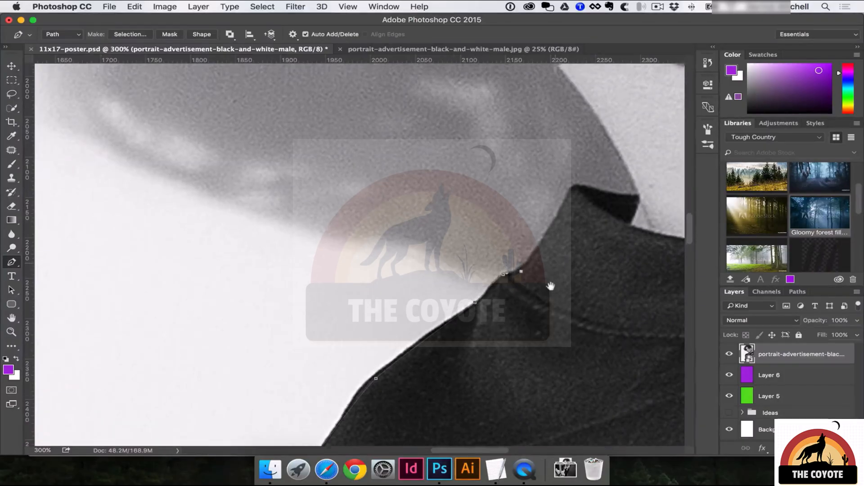
# - Carry the path over the collar's raised tip and up the edge of the neck
pyautogui.scroll(5, 540, 279)
pyautogui.moveTo(537, 292); pyautogui.dragTo(568, 282)
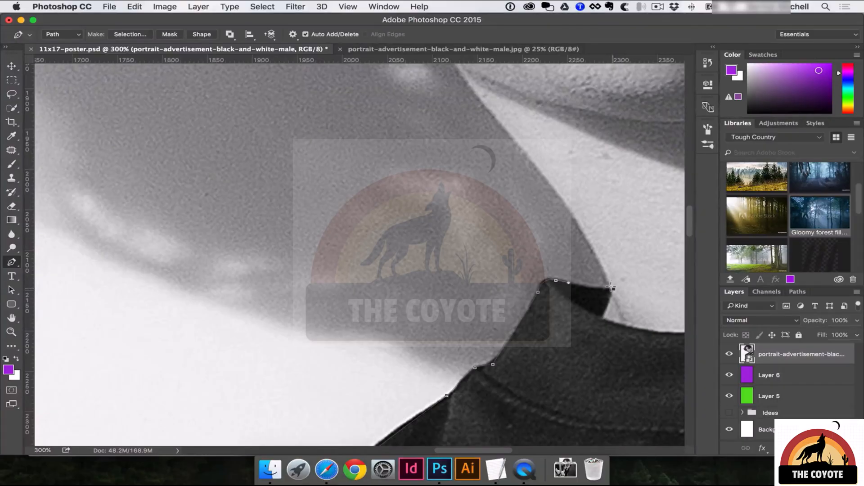
pyautogui.moveTo(594, 244); pyautogui.dragTo(592, 230)
pyautogui.scroll(5, 573, 228)
pyautogui.hscroll(-2, 573, 228)
pyautogui.moveTo(581, 278); pyautogui.dragTo(562, 260)
# - Trace the path from the neck around the jaw corner and along the jawline to the dark hair below the ear
pyautogui.scroll(5, 532, 316)
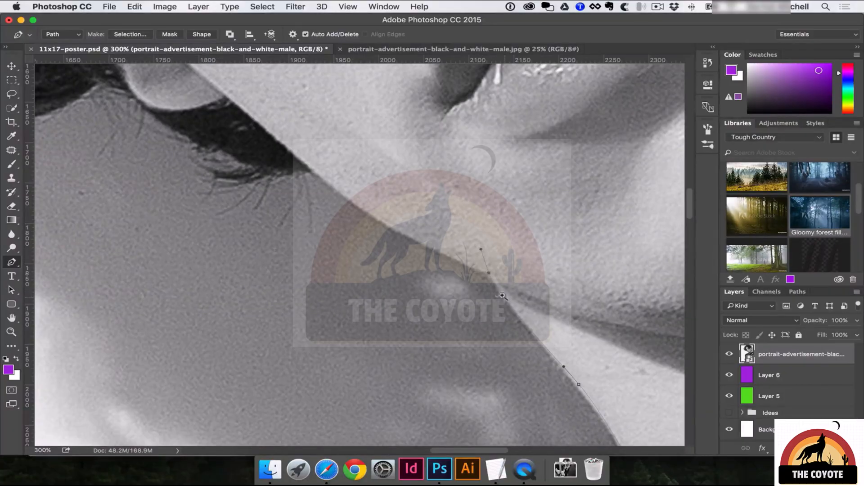
pyautogui.scroll(3, 503, 296)
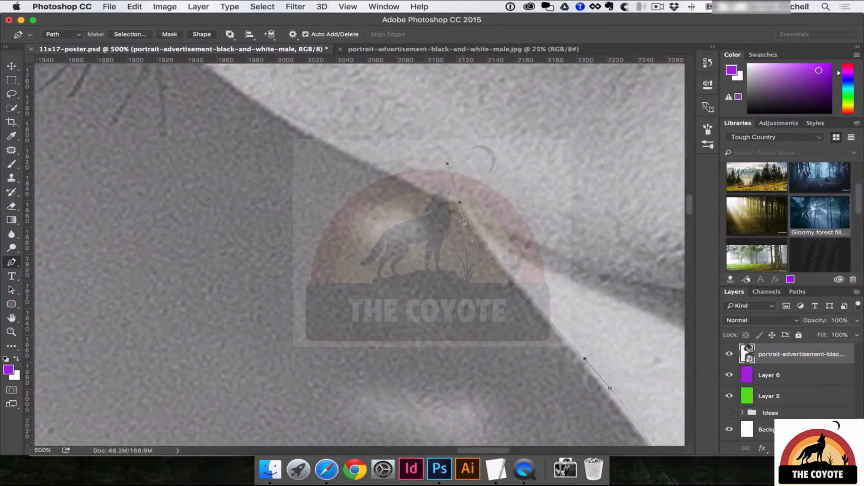
pyautogui.moveTo(478, 237); pyautogui.dragTo(504, 260)
pyautogui.moveTo(333, 141); pyautogui.dragTo(407, 246)
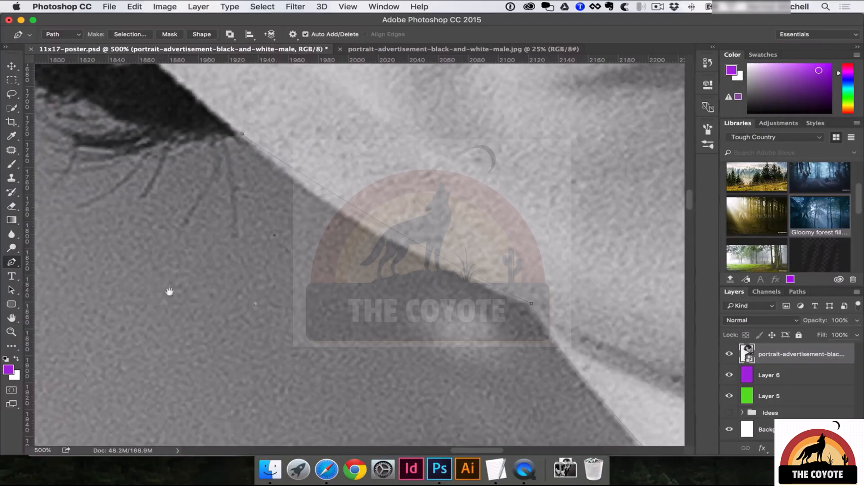
# - Run loose straight path segments from the jaw through the shadow and pale background beneath the curls
pyautogui.hotkey('ctrl', '-')
pyautogui.hotkey('ctrl', '-')
pyautogui.hotkey('ctrl', '-')
pyautogui.hotkey('ctrl', '-')
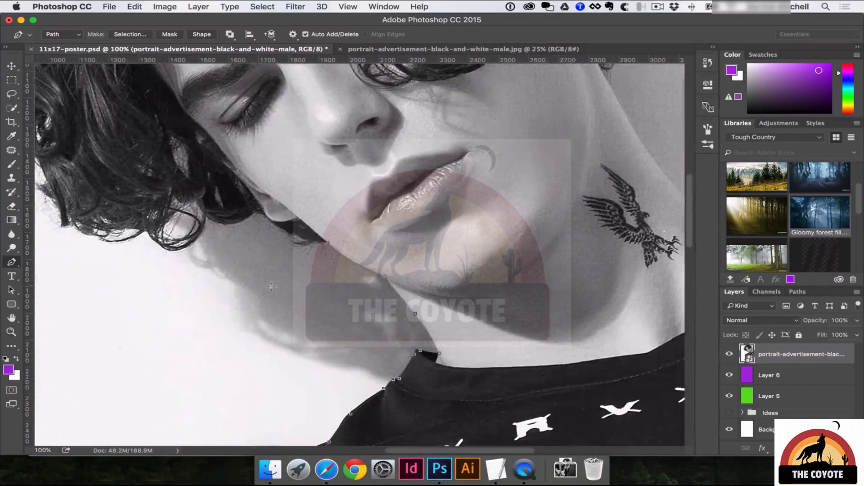
pyautogui.click(270, 288)
pyautogui.click(160, 284)
pyautogui.hscroll(-5, 212, 275)
pyautogui.click(232, 275)
pyautogui.click(161, 231)
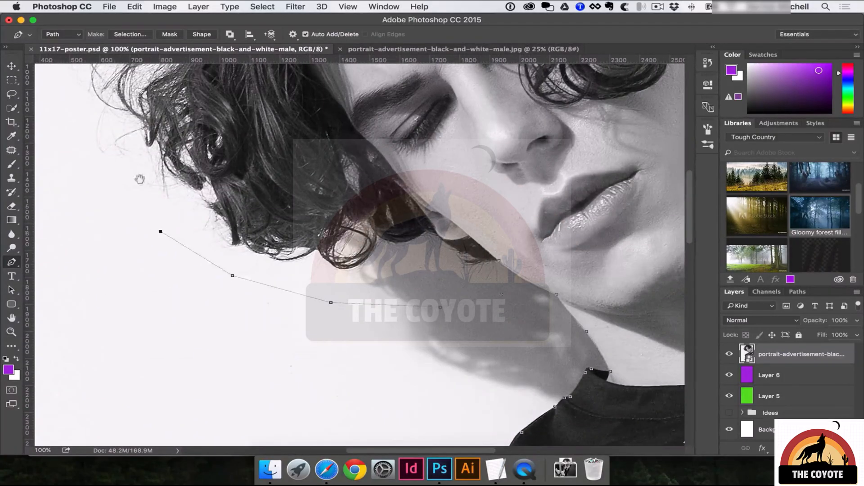
# - Extend the path with loose straight segments up around the outer curls and past the portrait's upper edge
pyautogui.moveTo(100, 165); pyautogui.dragTo(193, 280)
pyautogui.click(192, 277)
pyautogui.click(154, 221)
pyautogui.click(160, 158)
pyautogui.moveTo(187, 121); pyautogui.dragTo(189, 265)
pyautogui.click(189, 236)
pyautogui.click(236, 164)
pyautogui.moveTo(235, 164); pyautogui.dragTo(177, 339)
pyautogui.click(283, 280)
pyautogui.click(353, 208)
# - Take the path across above the portrait and loosely down the background behind the head
pyautogui.hscroll(10, 353, 208)
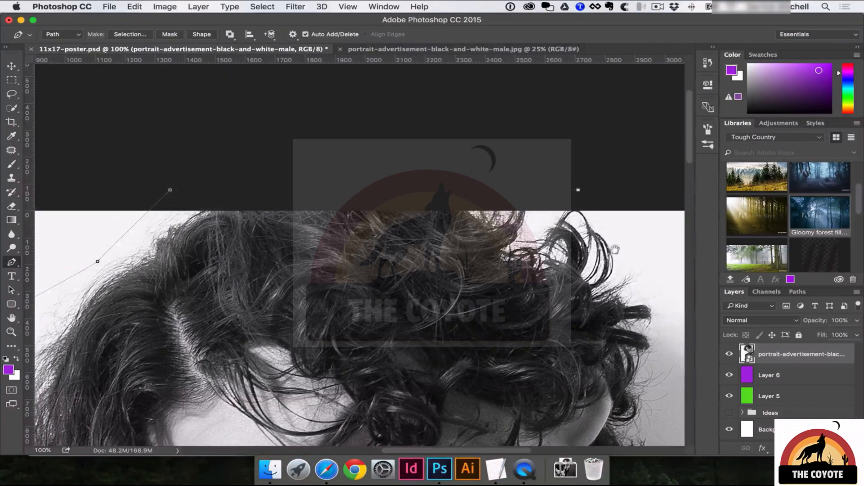
pyautogui.hscroll(9, 612, 158)
pyautogui.scroll(-2, 613, 158)
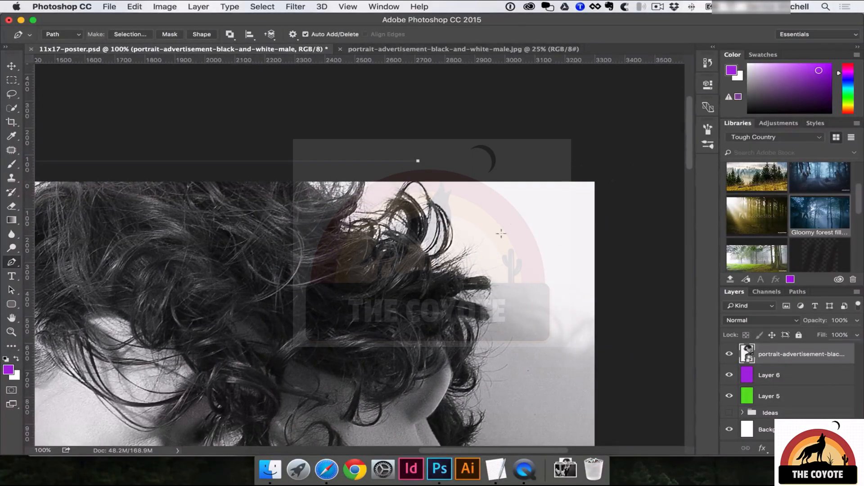
pyautogui.click(517, 246)
pyautogui.click(523, 332)
pyautogui.scroll(-6, 520, 378)
pyautogui.click(530, 299)
pyautogui.click(522, 350)
# - Bring the path in below the hair and trace the back of the neck and shoulder out past the portrait's side edge
pyautogui.scroll(3, 521, 350)
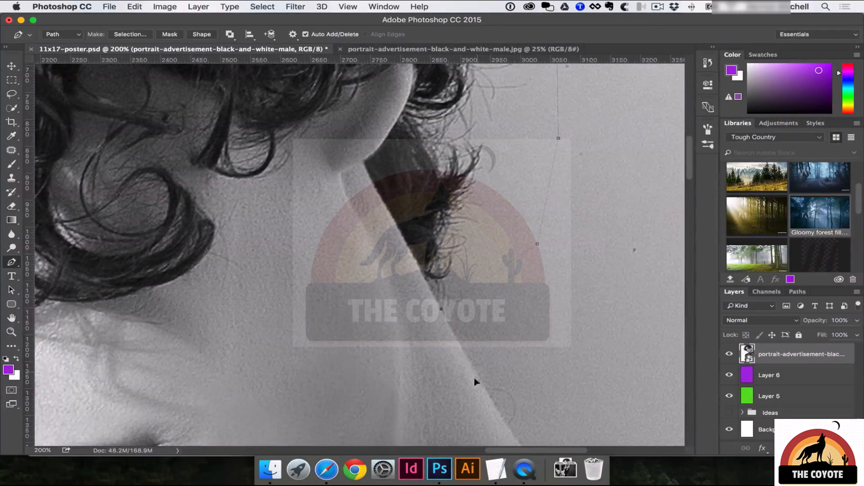
pyautogui.scroll(-11, 465, 392)
pyautogui.hscroll(5, 466, 392)
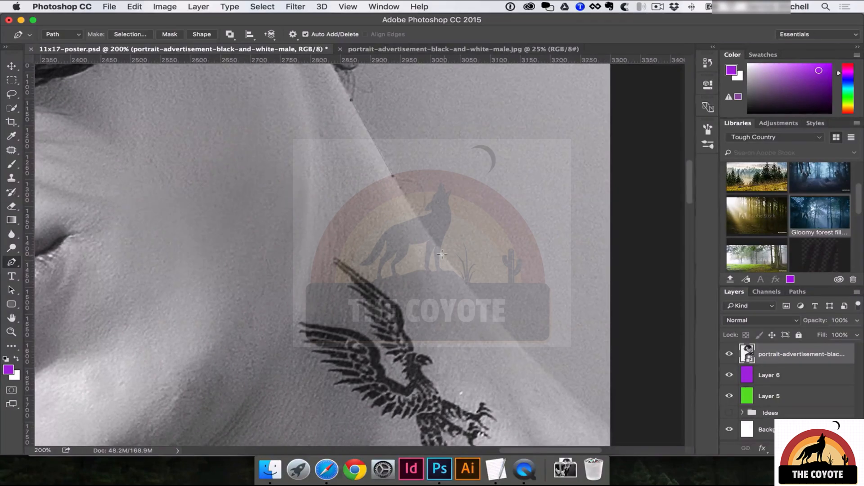
pyautogui.moveTo(471, 314); pyautogui.dragTo(378, 163)
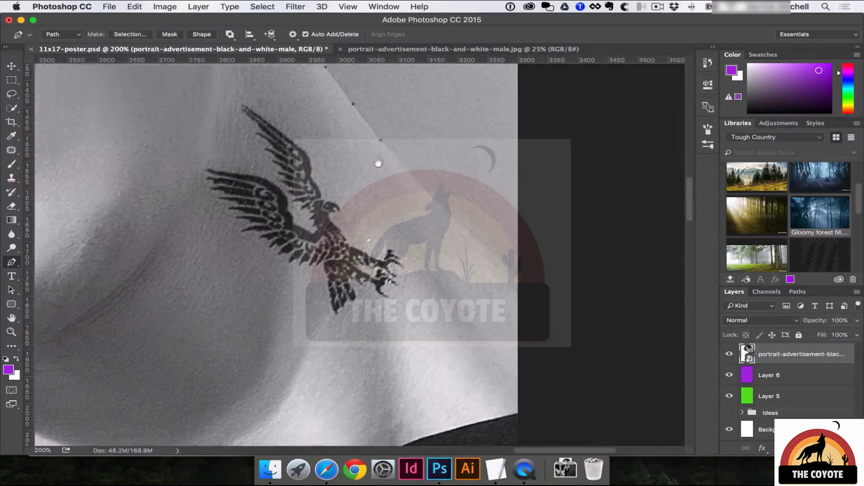
pyautogui.click(524, 276)
pyautogui.click(600, 322)
pyautogui.hotkey('ctrl', '-')
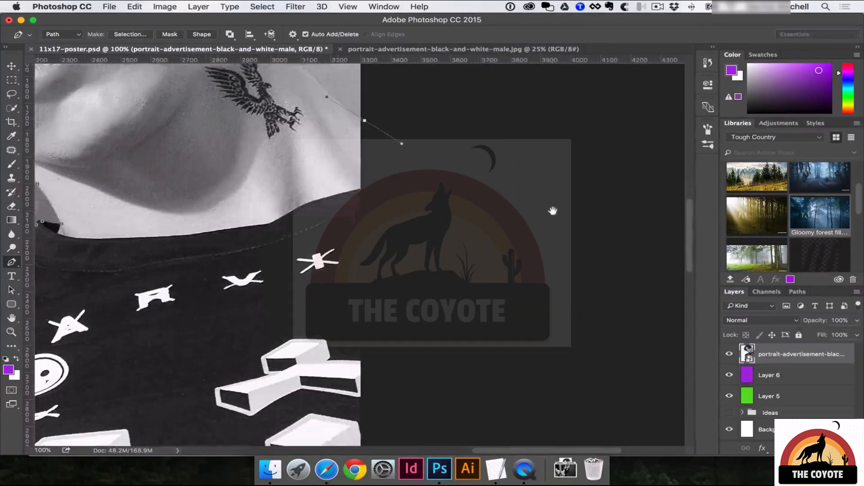
pyautogui.hotkey('ctrl', '-')
pyautogui.scroll(-10, 478, 139)
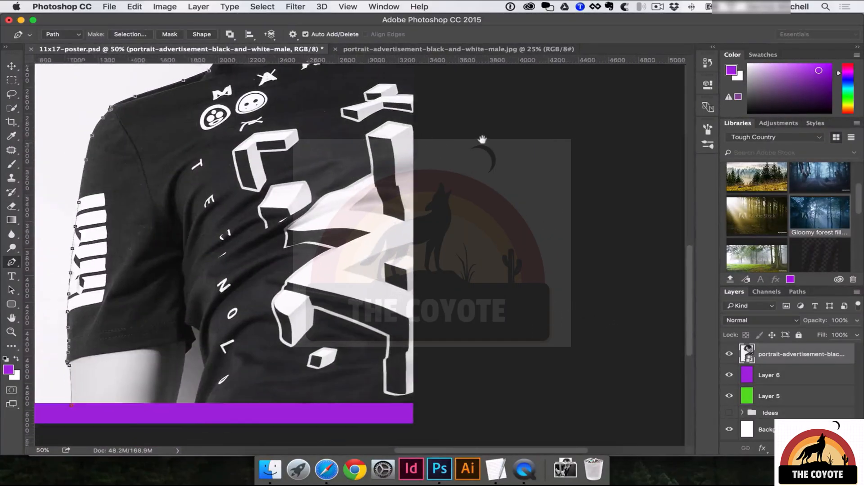
# - Run the path loosely outside the canvas around the poster's lower corner and close it at its starting point on the arm
pyautogui.click(465, 412)
pyautogui.click(149, 426)
pyautogui.click(109, 416)
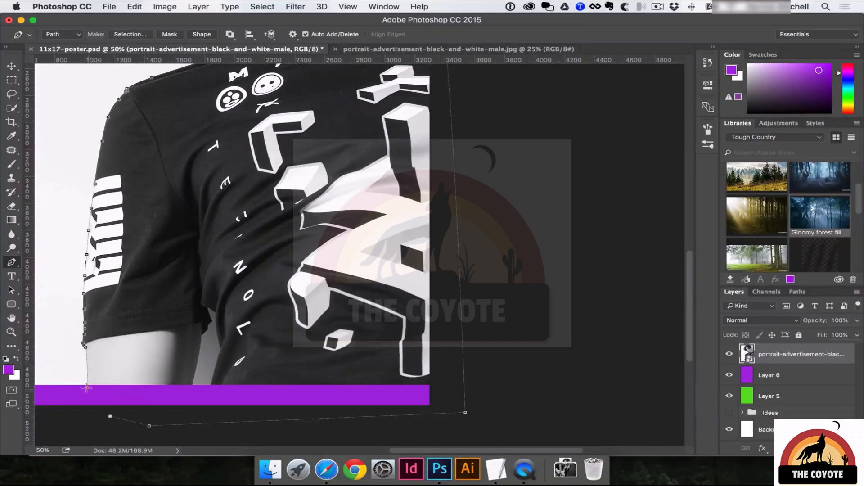
pyautogui.hotkey('ctrl', '+')
pyautogui.scroll(-5, 355, 250)
pyautogui.hscroll(-4, 356, 251)
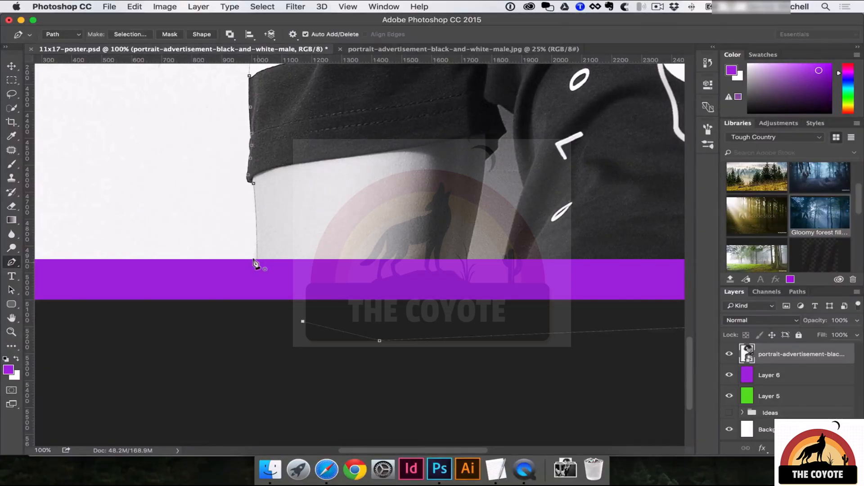
pyautogui.click(255, 264)
# - Save the closed work path under the name CUTOUT and return to the layer list
pyautogui.click(799, 292)
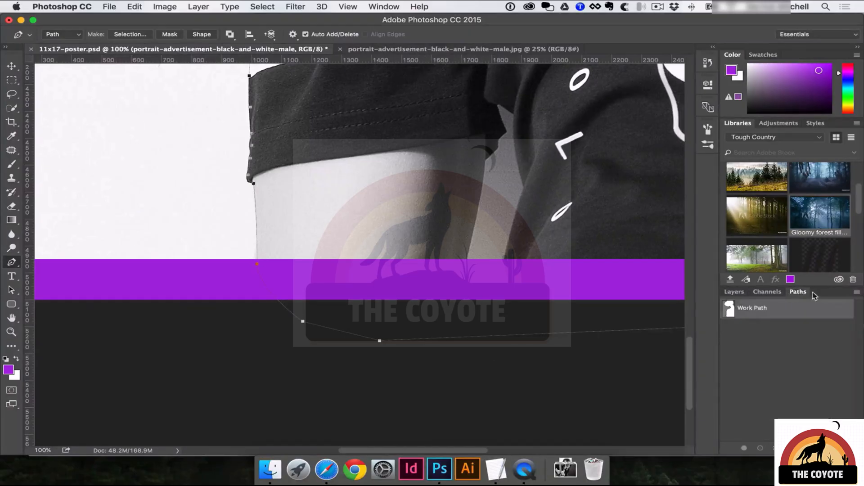
pyautogui.doubleClick(751, 308)
pyautogui.write('CUTOUT')
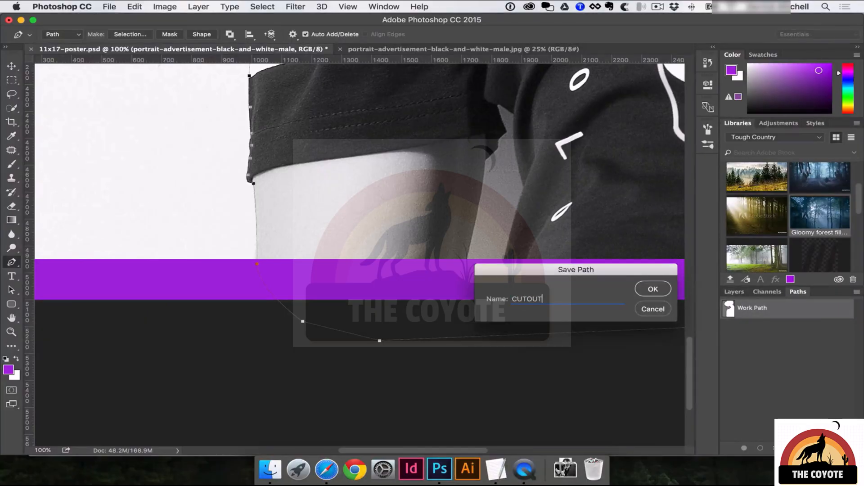
pyautogui.press('Return')
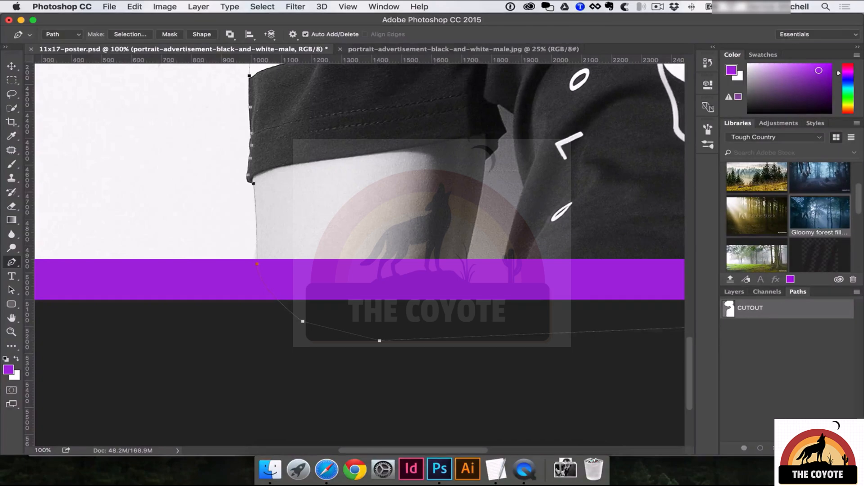
pyautogui.click(735, 292)
pyautogui.hscroll(6, 664, 299)
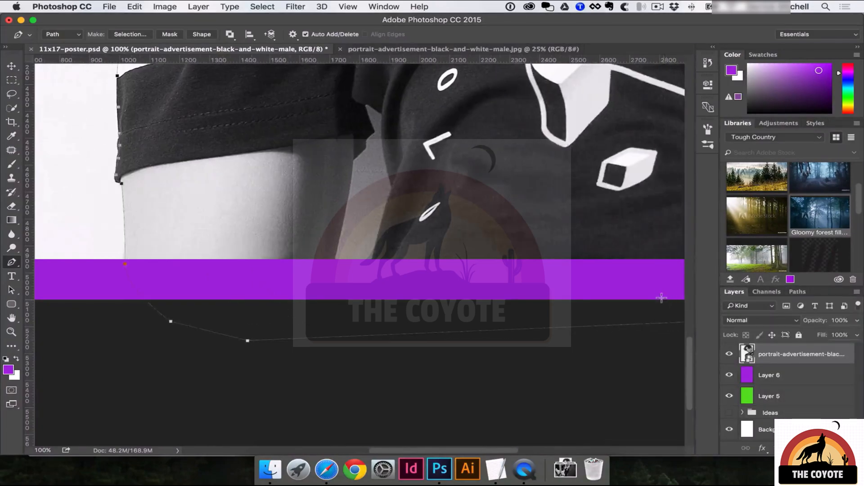
pyautogui.scroll(10, 582, 292)
pyautogui.scroll(-4, 582, 293)
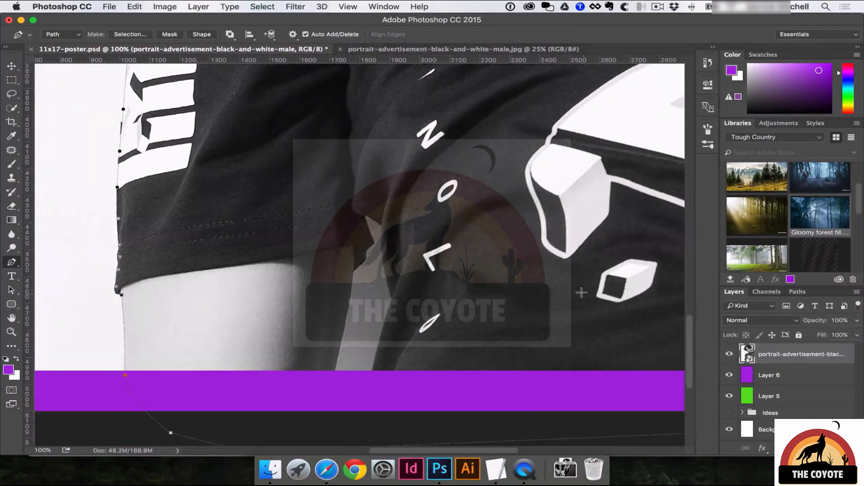
pyautogui.press('super+Return')
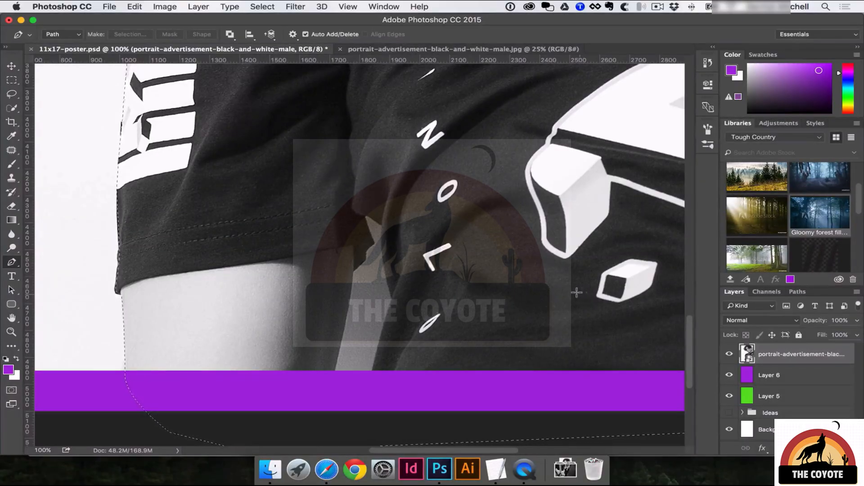
pyautogui.press('super+d')
# - Make a selection from the CUTOUT path and use it to add a layer mask to the portrait layer
pyautogui.click(797, 292)
pyautogui.click(765, 308)
pyautogui.click(735, 292)
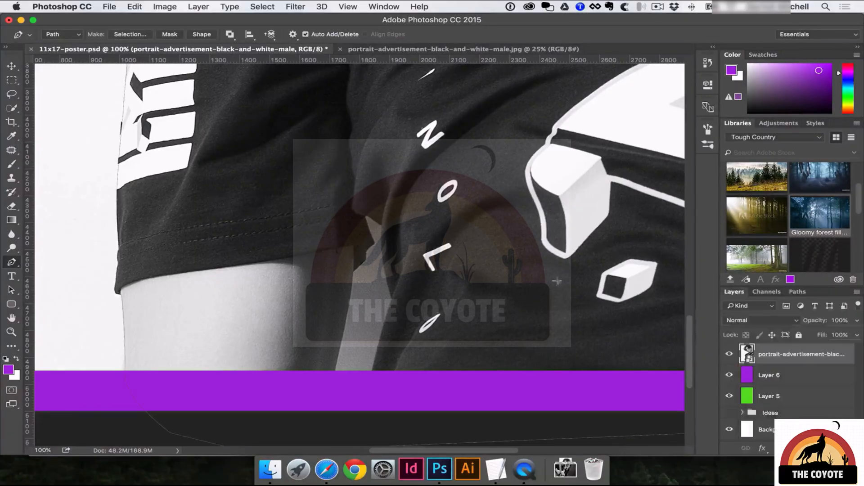
pyautogui.rightClick(351, 273)
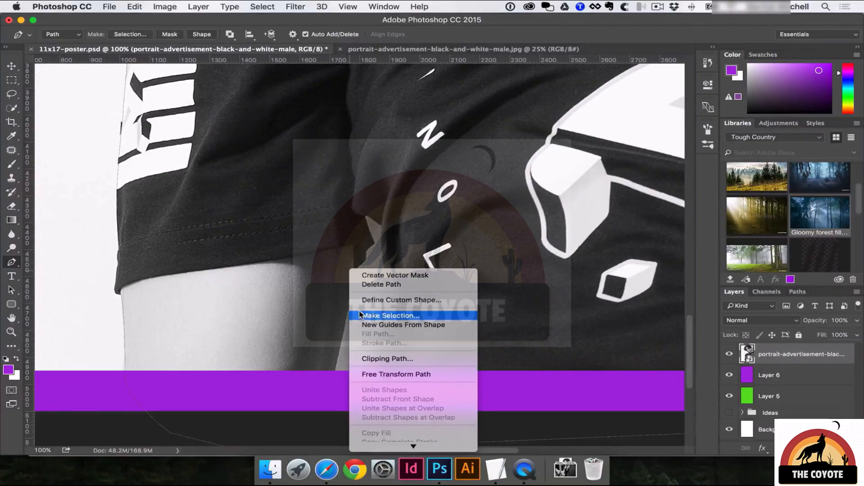
pyautogui.click(379, 316)
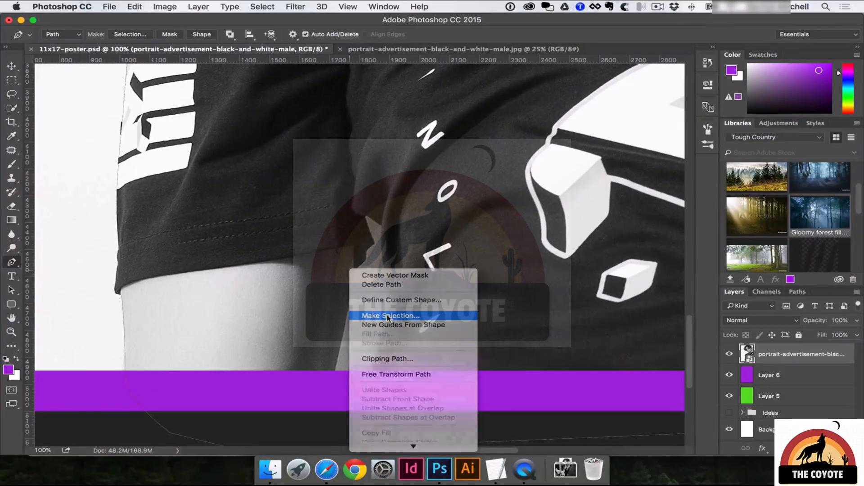
pyautogui.click(641, 251)
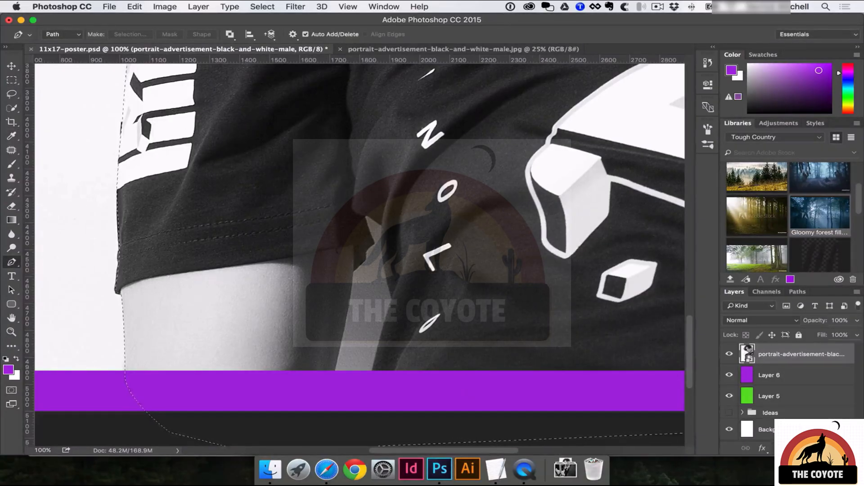
pyautogui.click(778, 448)
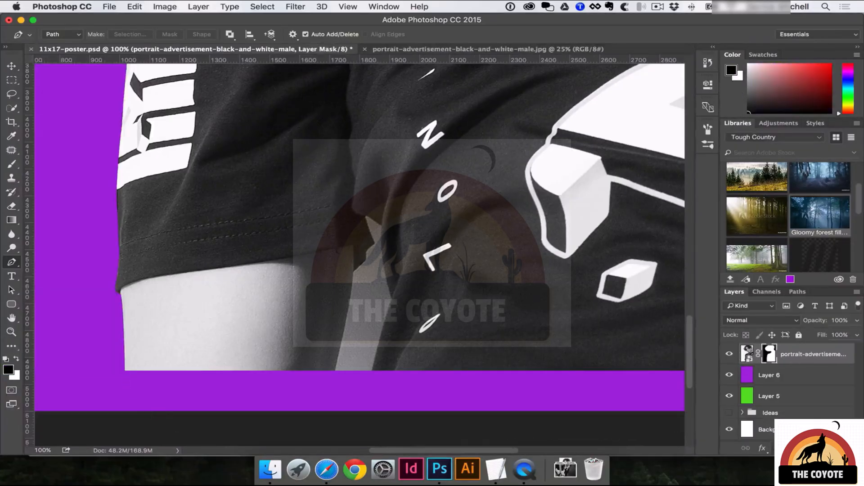
# - Examine the masked portrait against the purple background over the whole poster
pyautogui.press('super+minus')
pyautogui.press('super+minus')
pyautogui.moveTo(481, 295); pyautogui.dragTo(513, 342)
pyautogui.scroll(10, 512, 341)
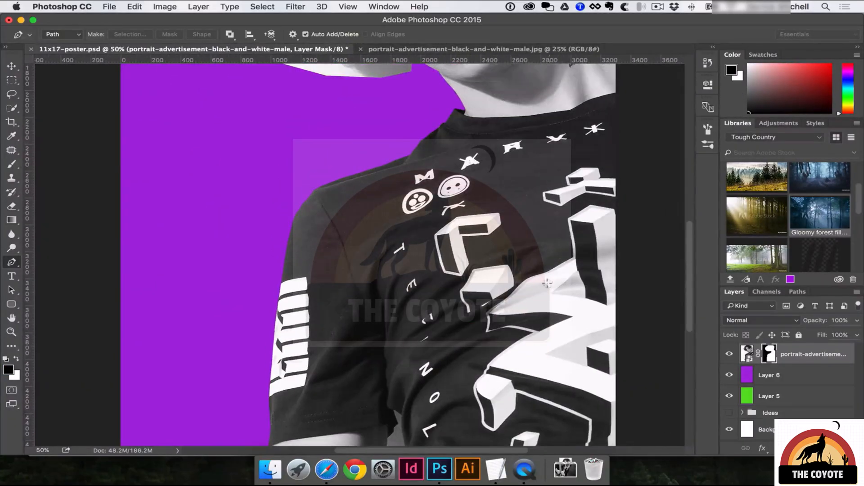
pyautogui.press('super+minus')
pyautogui.press('super+minus')
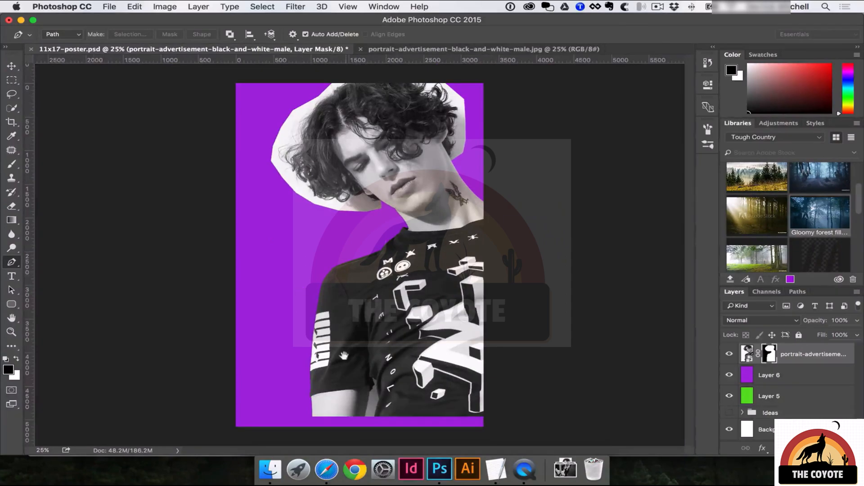
# - Start a new path below the gap between the arm and torso, tracing up the inner arm and sleeve edge
pyautogui.press('super+plus')
pyautogui.press('super+plus')
pyautogui.moveTo(256, 405); pyautogui.dragTo(328, 273)
pyautogui.press('super+plus')
pyautogui.press('super+plus')
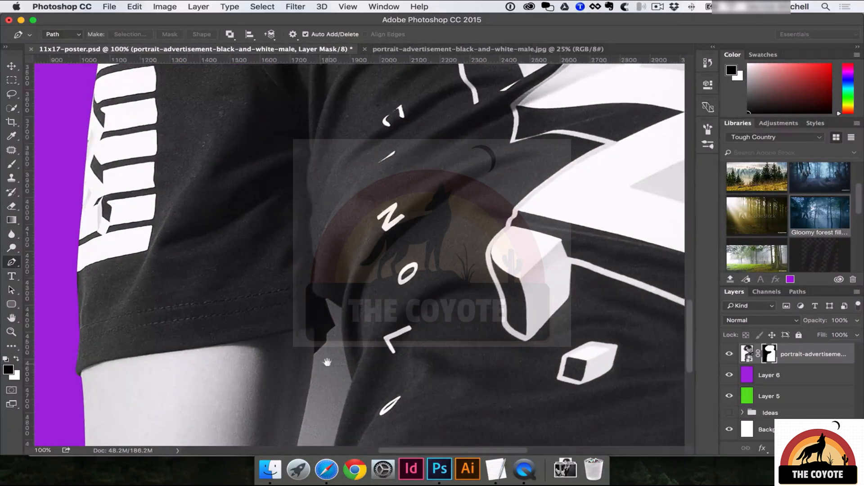
pyautogui.moveTo(305, 386); pyautogui.dragTo(329, 332)
pyautogui.press('super+plus')
pyautogui.moveTo(341, 403); pyautogui.dragTo(362, 316)
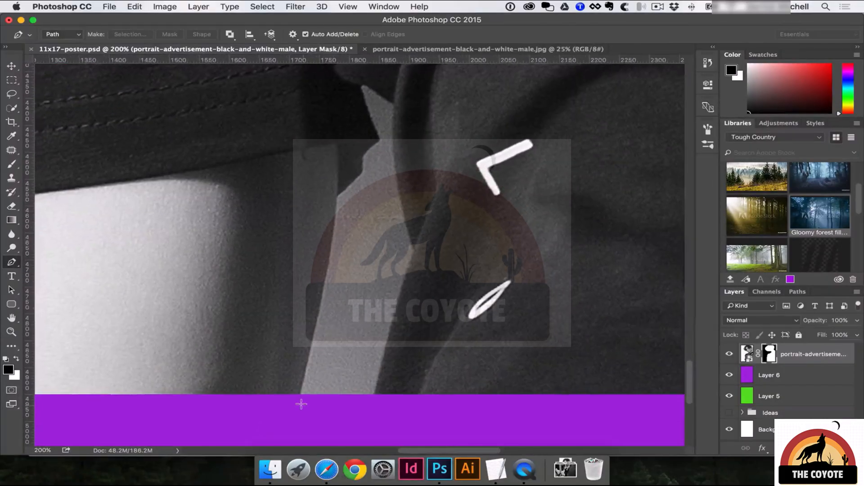
pyautogui.click(298, 405)
pyautogui.moveTo(324, 274); pyautogui.dragTo(324, 249)
pyautogui.click(361, 171)
pyautogui.click(361, 154)
pyautogui.click(381, 140)
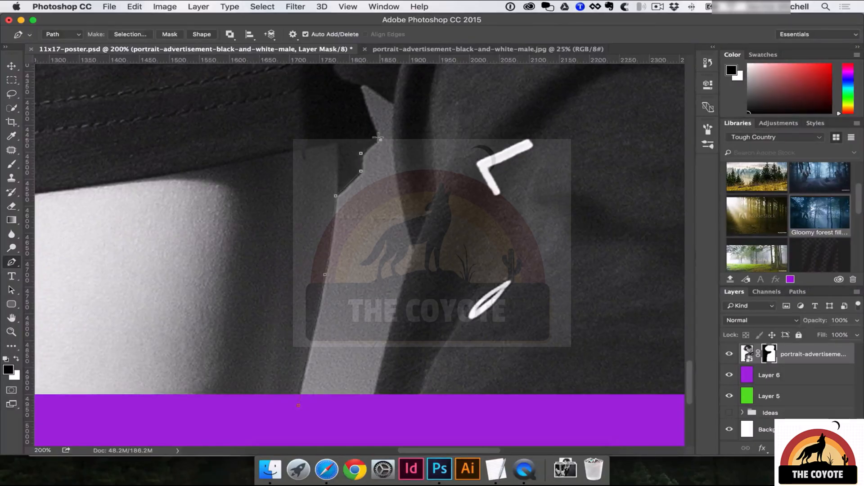
# - Continue the gap's path over its peak and down the shirt edge, close it below the portrait, and convert it to a selection
pyautogui.click(362, 83)
pyautogui.moveTo(416, 250); pyautogui.dragTo(394, 312)
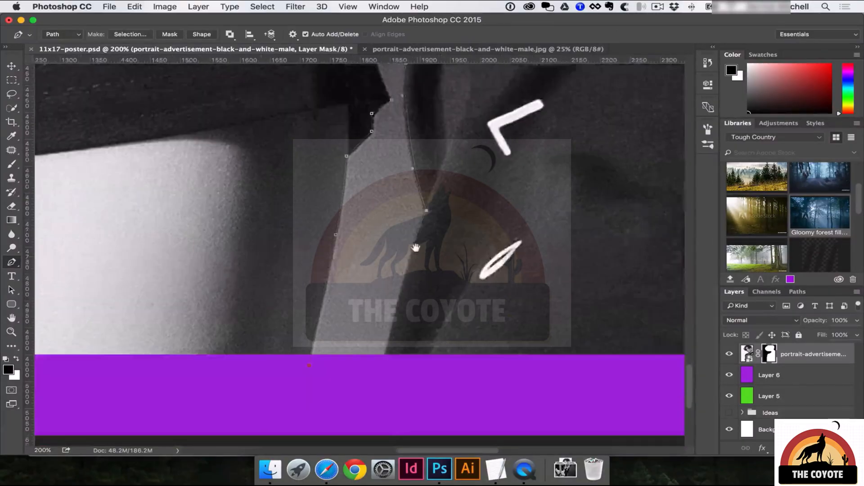
pyautogui.scroll(-5, 391, 328)
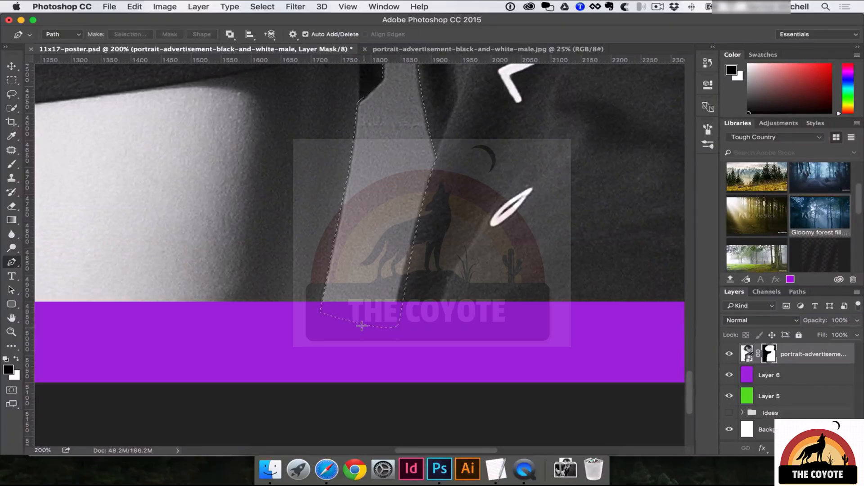
pyautogui.press('super+Return')
# - Target the portrait's layer mask and fill the selected gap with black, clearing the selection
pyautogui.hotkey('alt', 'BackSpace')
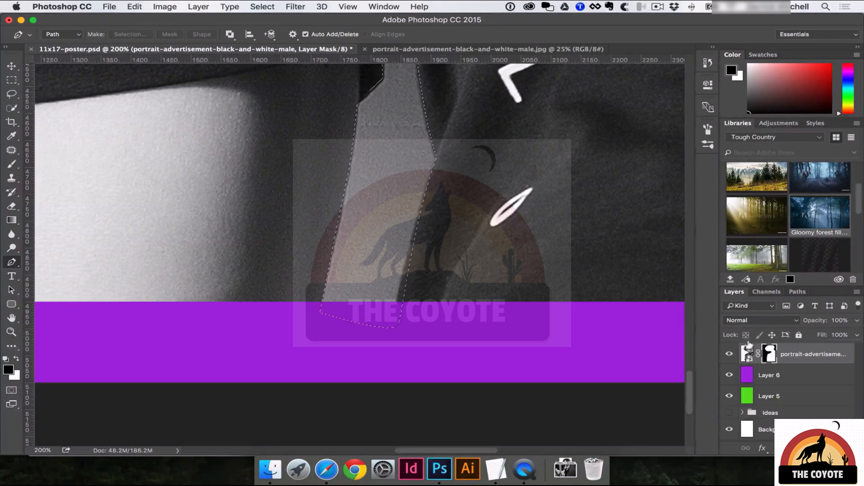
pyautogui.click(748, 353)
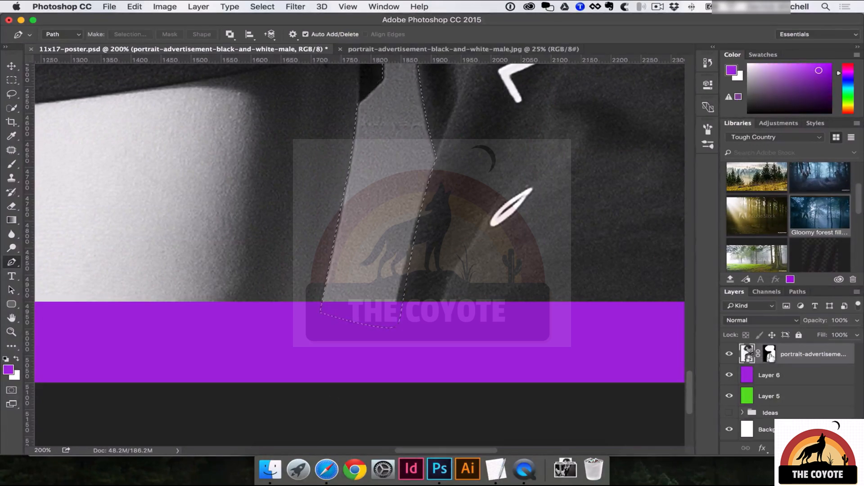
pyautogui.click(769, 354)
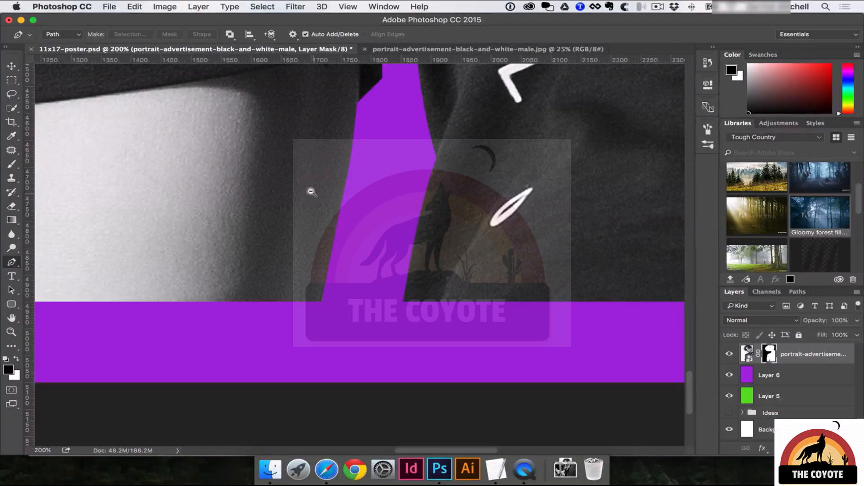
# - Examine the cutout edges around the curls, jaw, neck and shoulder with the Move tool active
pyautogui.press('super+minus')
pyautogui.press('super+minus')
pyautogui.scroll(10, 346, 328)
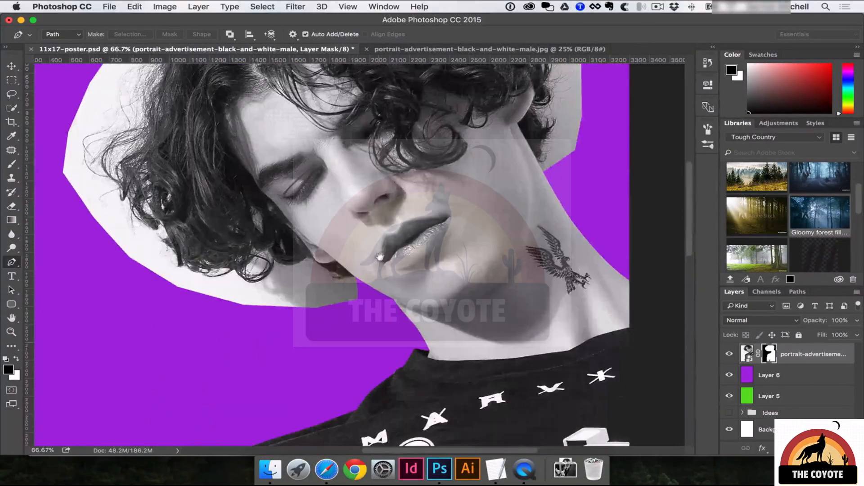
pyautogui.press('super+minus')
pyautogui.press('v')
pyautogui.scroll(2, 385, 282)
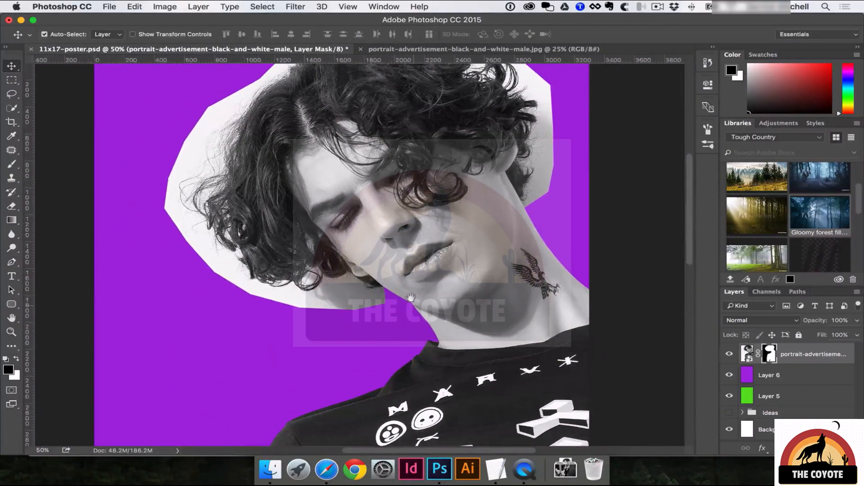
pyautogui.press('super+minus')
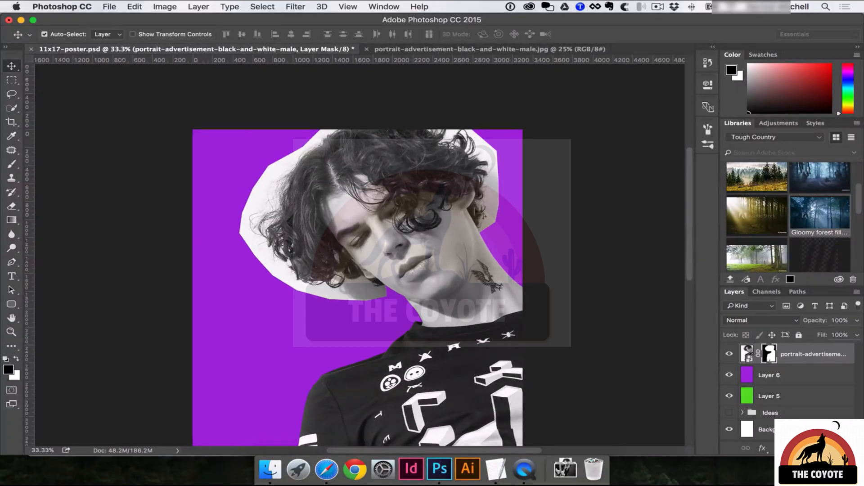
pyautogui.scroll(-3, 575, 293)
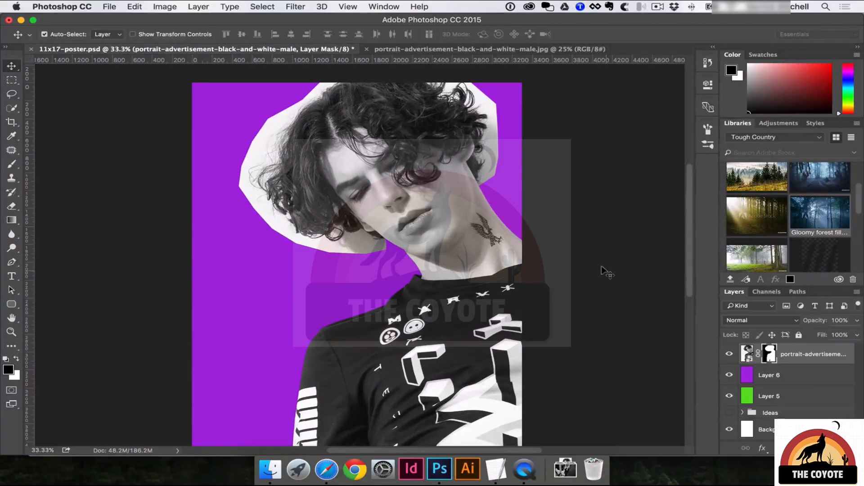